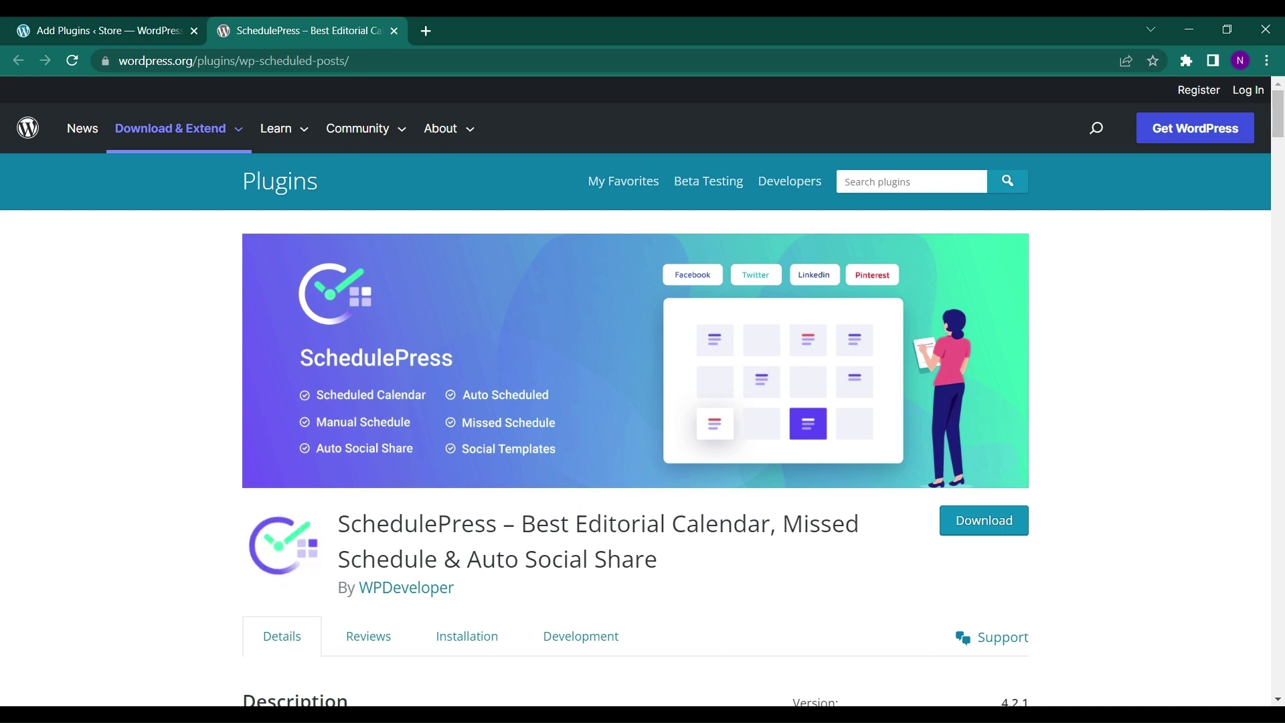
pyautogui.scroll(-1, 643, 401)
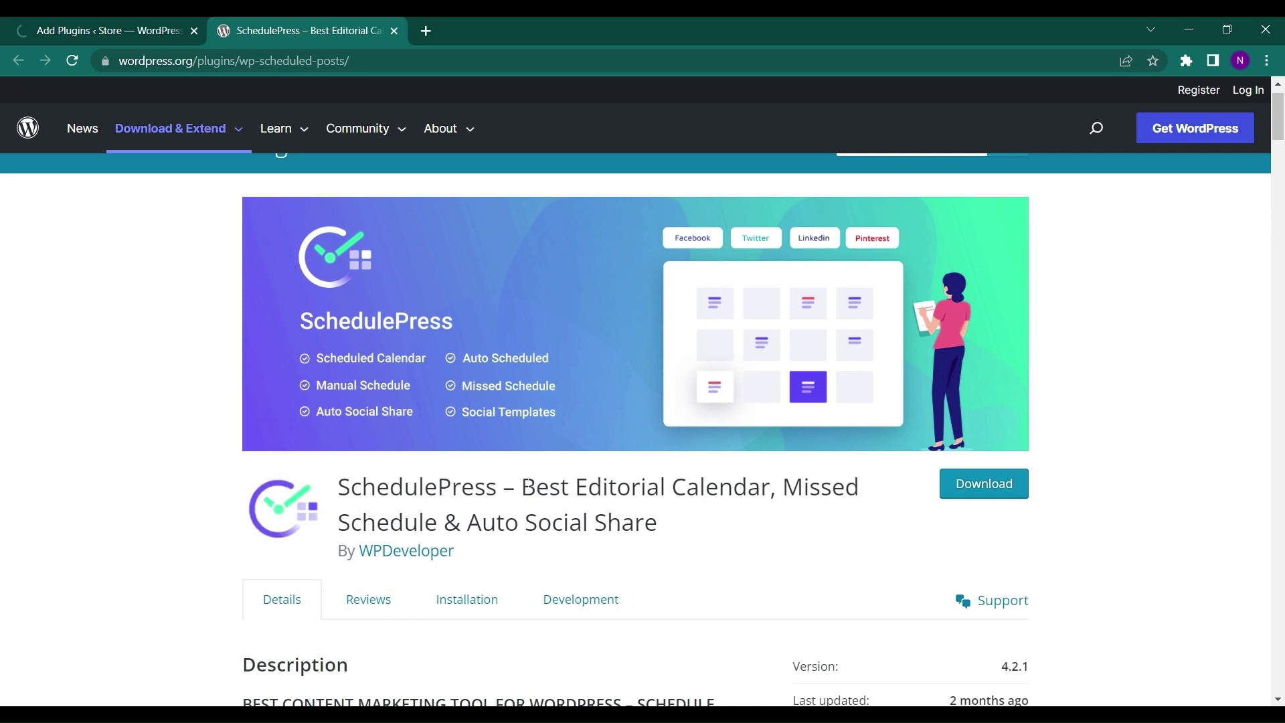
# - Search the plugin directory for 'schedule', then install and activate SchedulePress
pyautogui.click(94, 18)
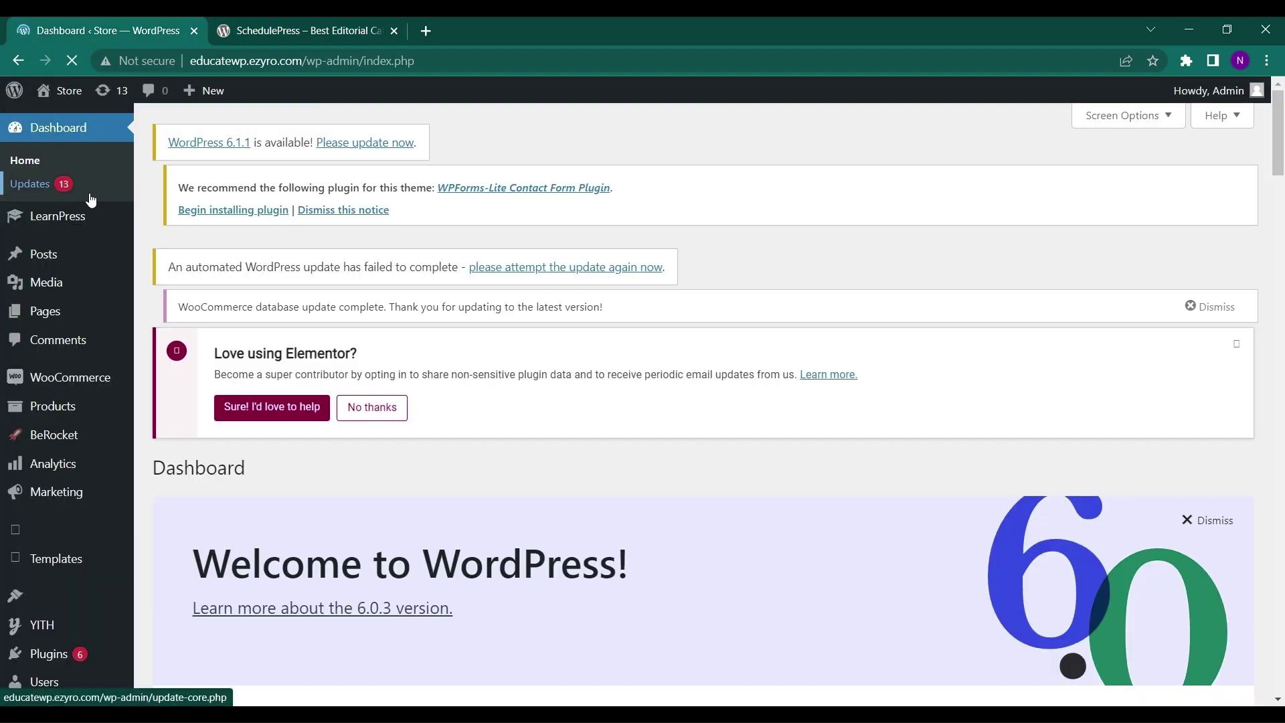
pyautogui.moveTo(48, 653)
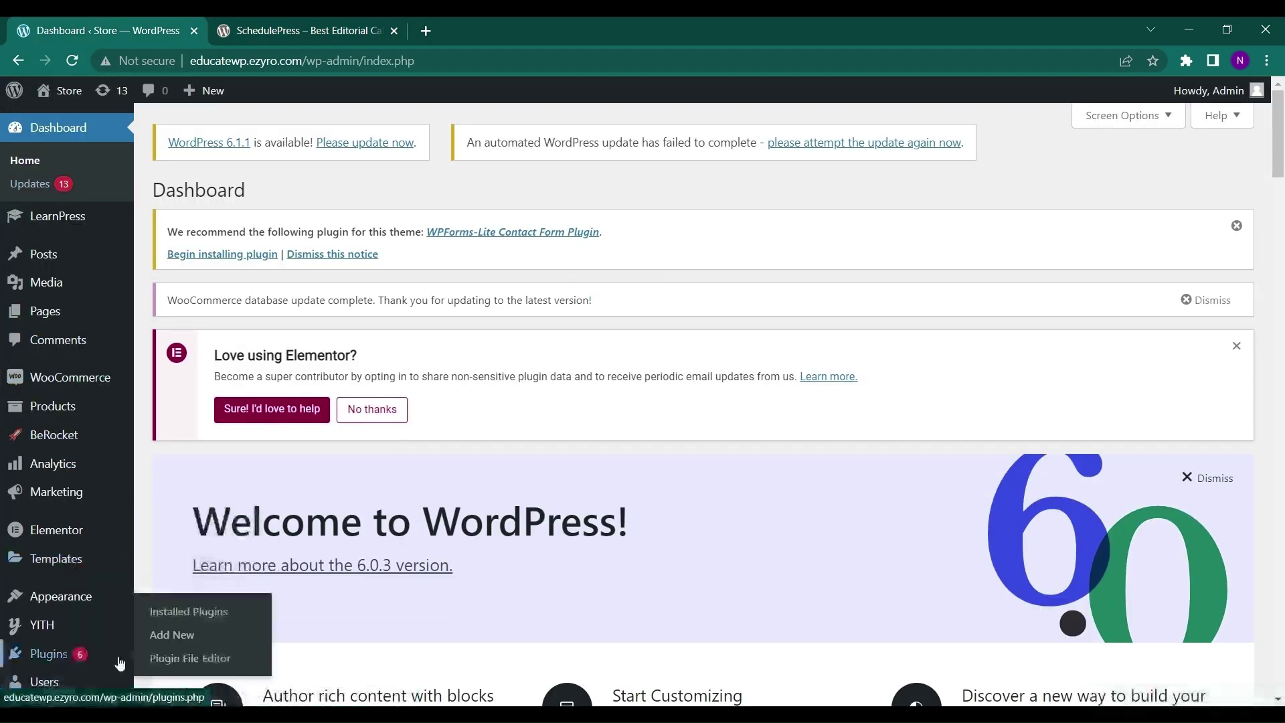
pyautogui.click(171, 635)
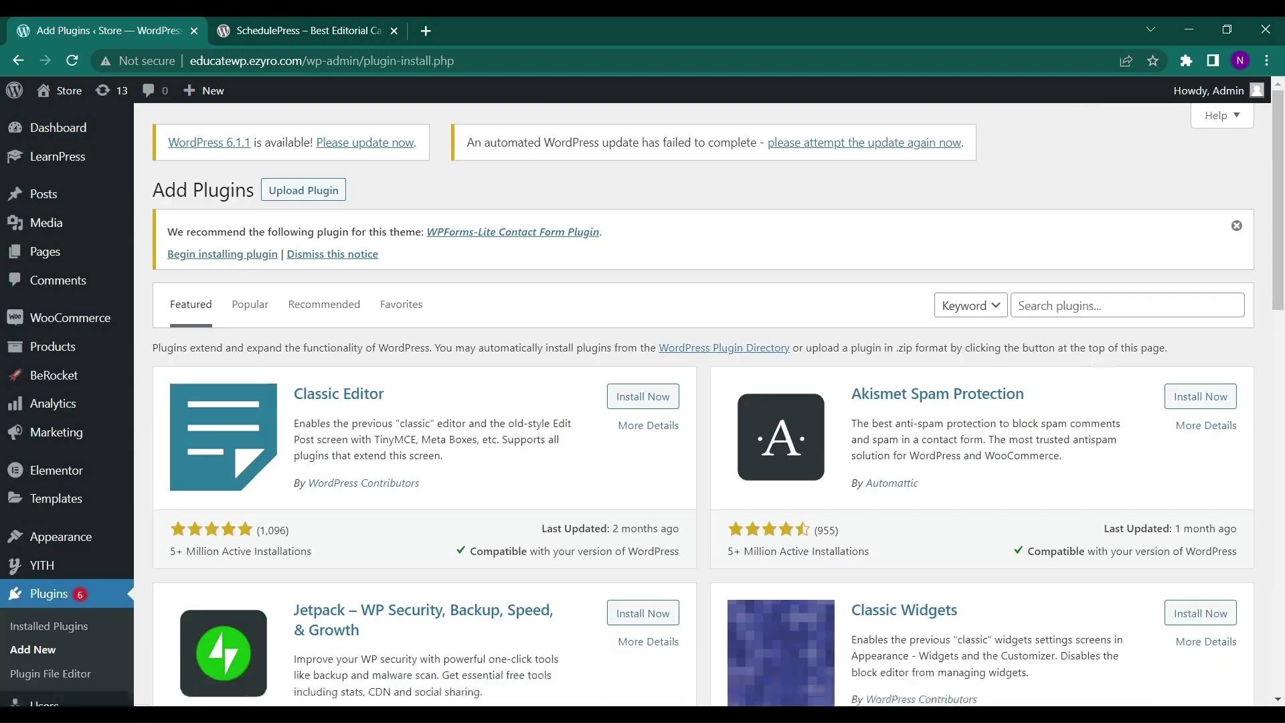
pyautogui.click(1125, 305)
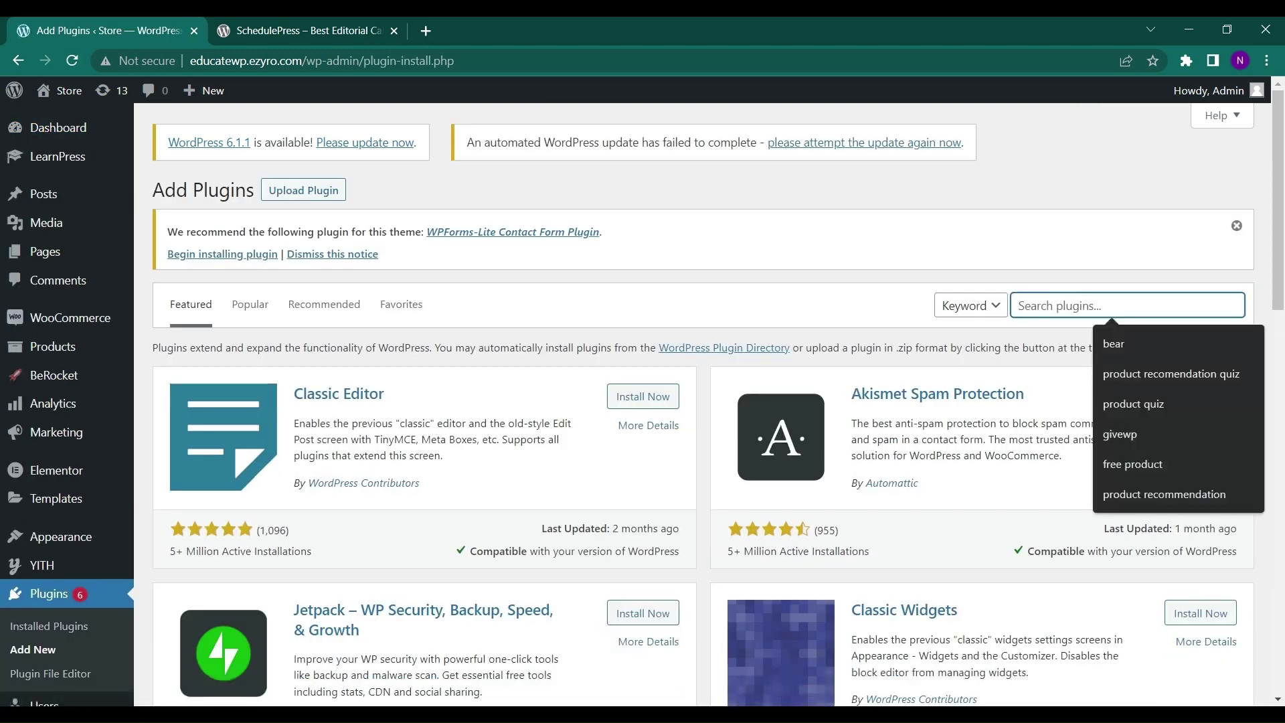
pyautogui.write('sche')
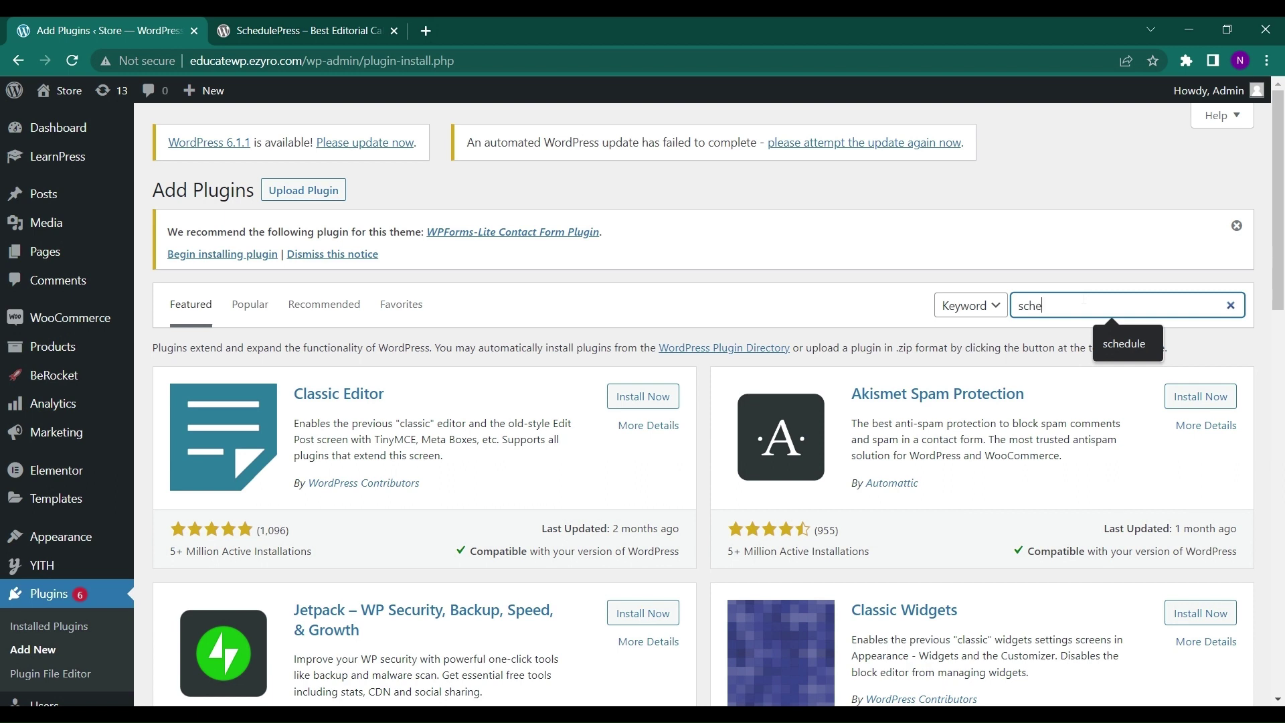
pyautogui.write('dule')
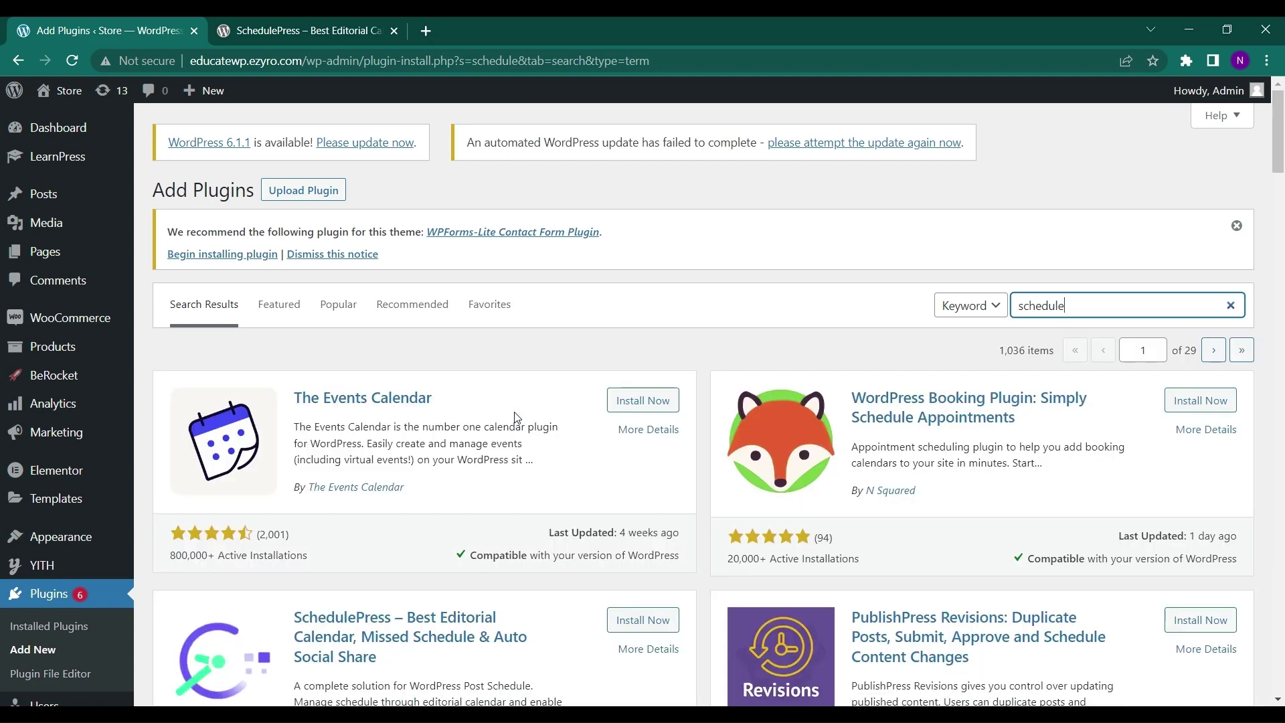
pyautogui.scroll(-2, 208, 488)
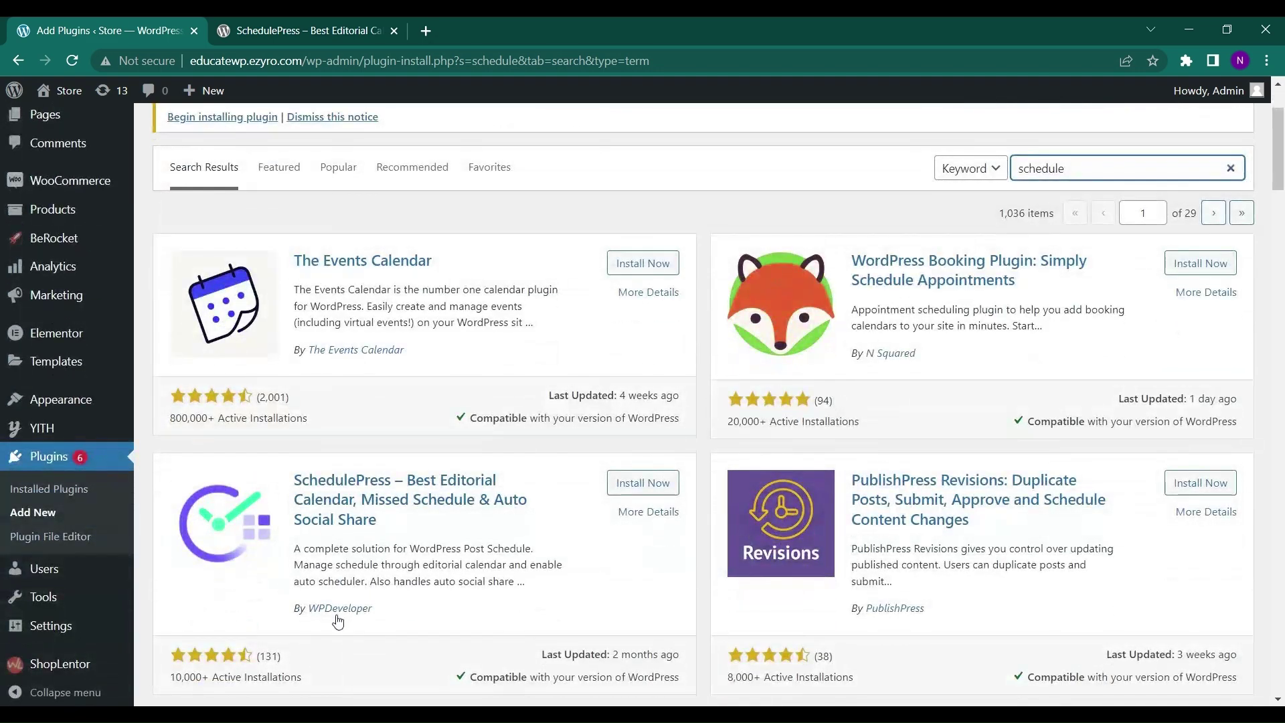
pyautogui.click(637, 496)
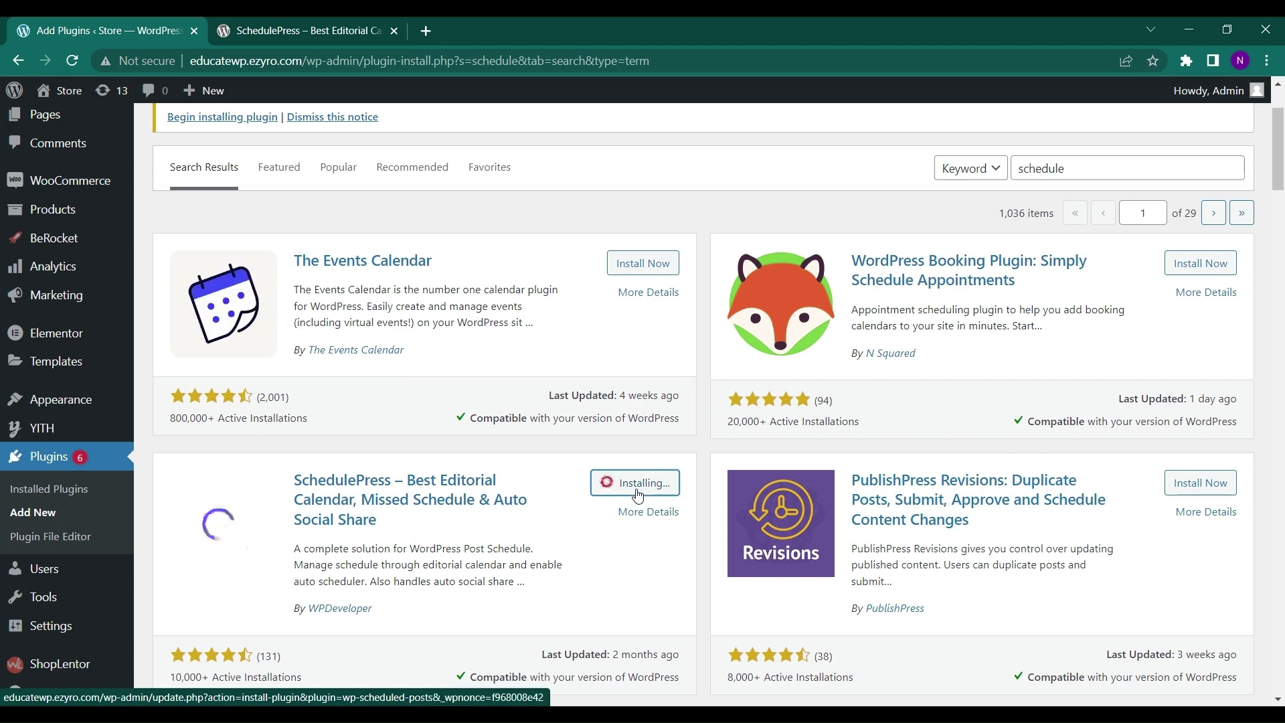
pyautogui.scroll(-1, 637, 493)
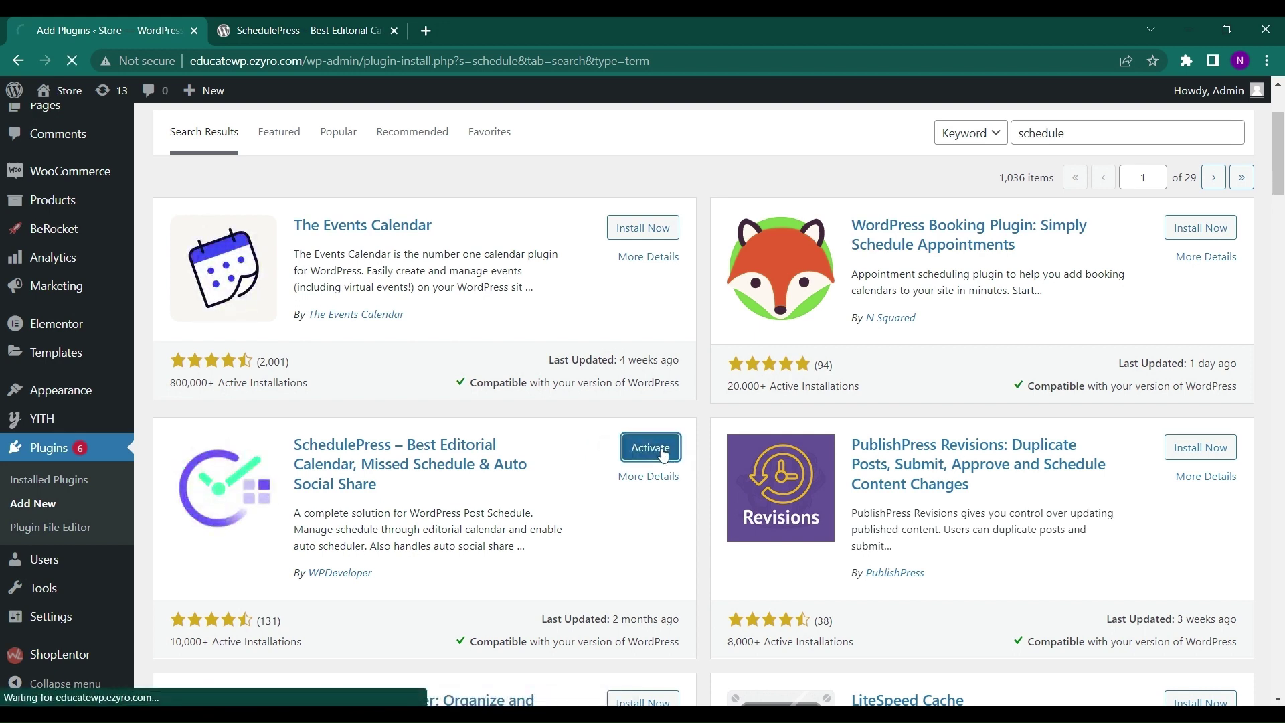
pyautogui.click(662, 455)
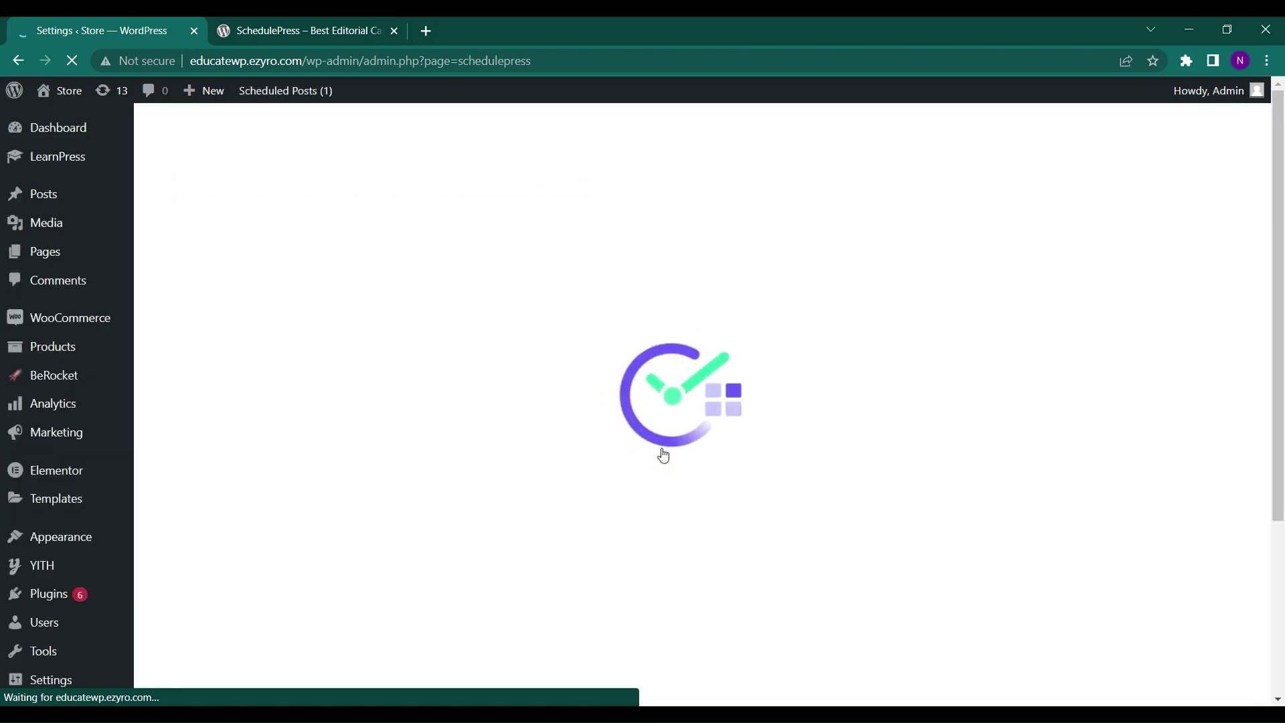
pyautogui.scroll(-2, 586, 382)
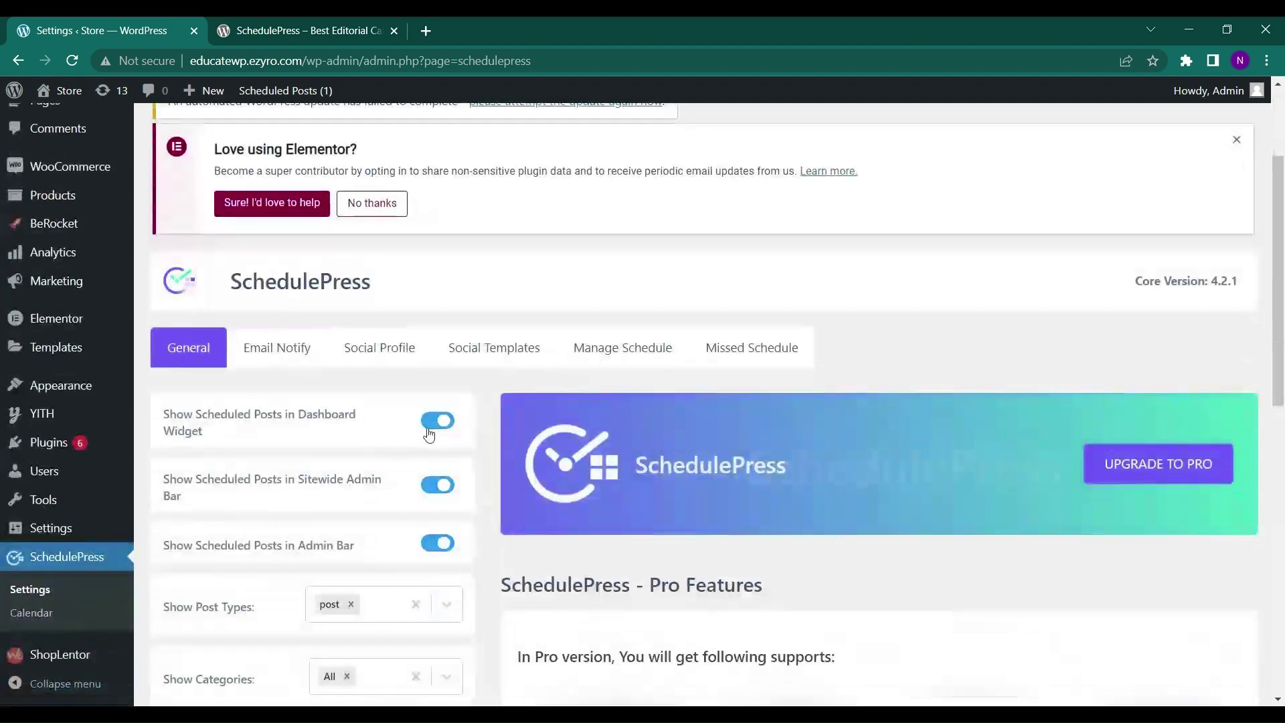
pyautogui.scroll(-2, 430, 433)
pyautogui.scroll(-1, 574, 286)
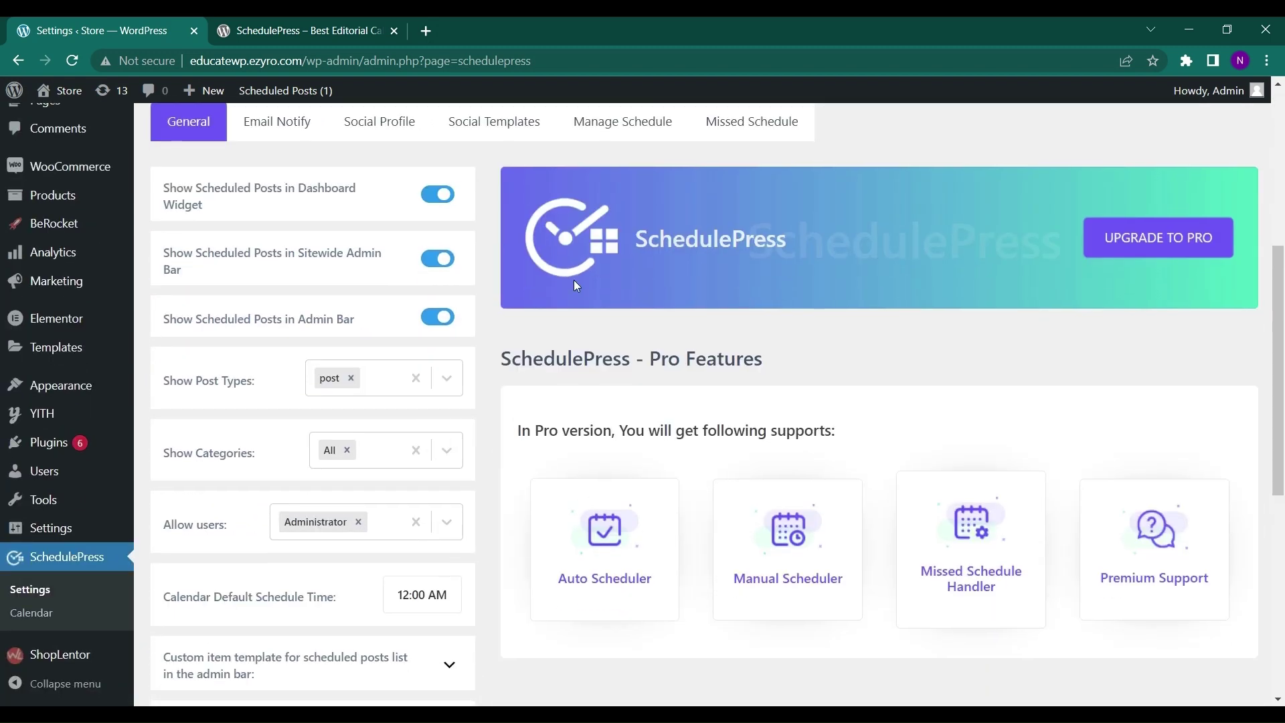
pyautogui.scroll(2, 413, 418)
pyautogui.scroll(-2, 413, 419)
pyautogui.scroll(-1, 413, 419)
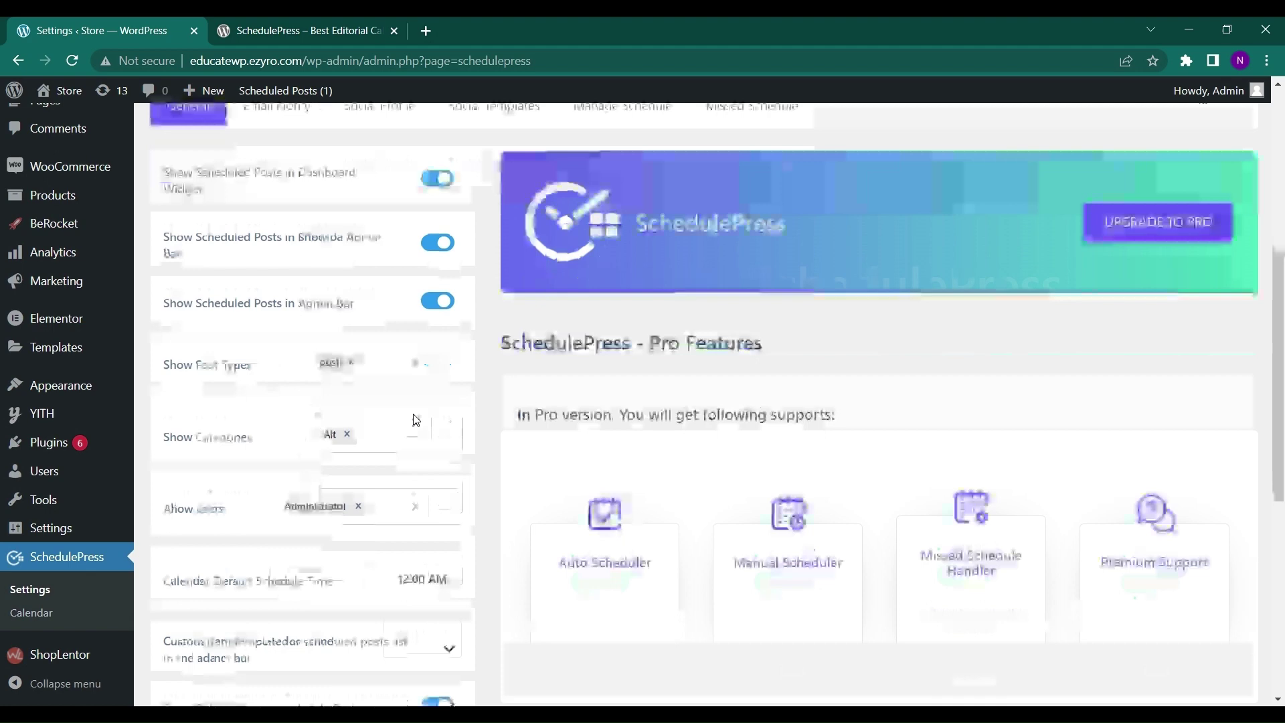
pyautogui.scroll(1, 413, 418)
pyautogui.scroll(1, 412, 419)
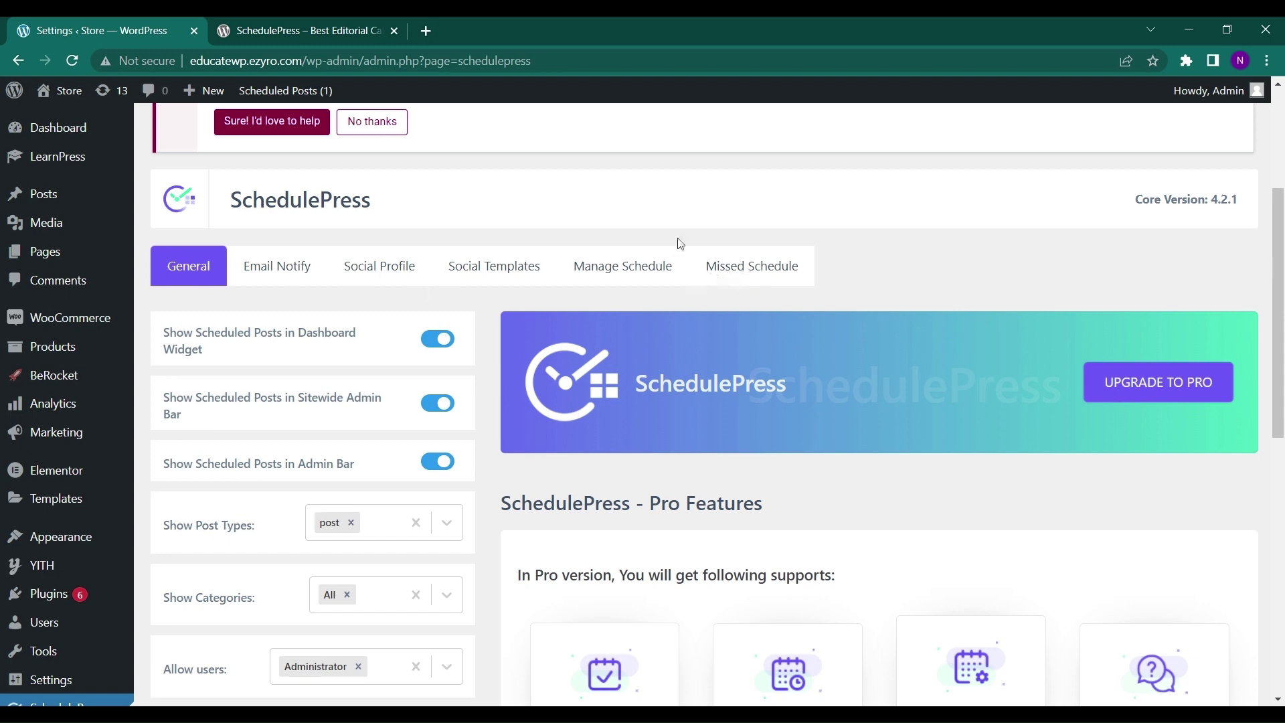
# - Browse the Email Notify and Social Templates tabs, then enable Facebook sharing under Social Profile
pyautogui.click(270, 271)
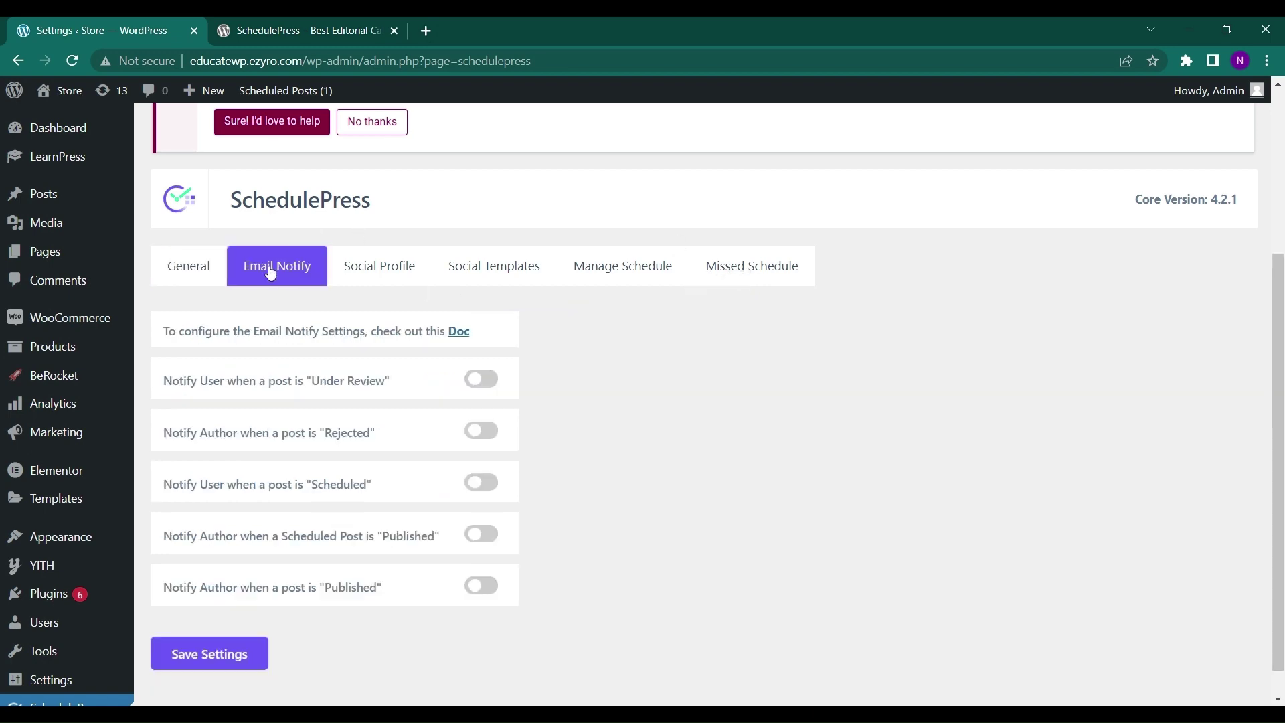
pyautogui.click(371, 267)
pyautogui.click(492, 298)
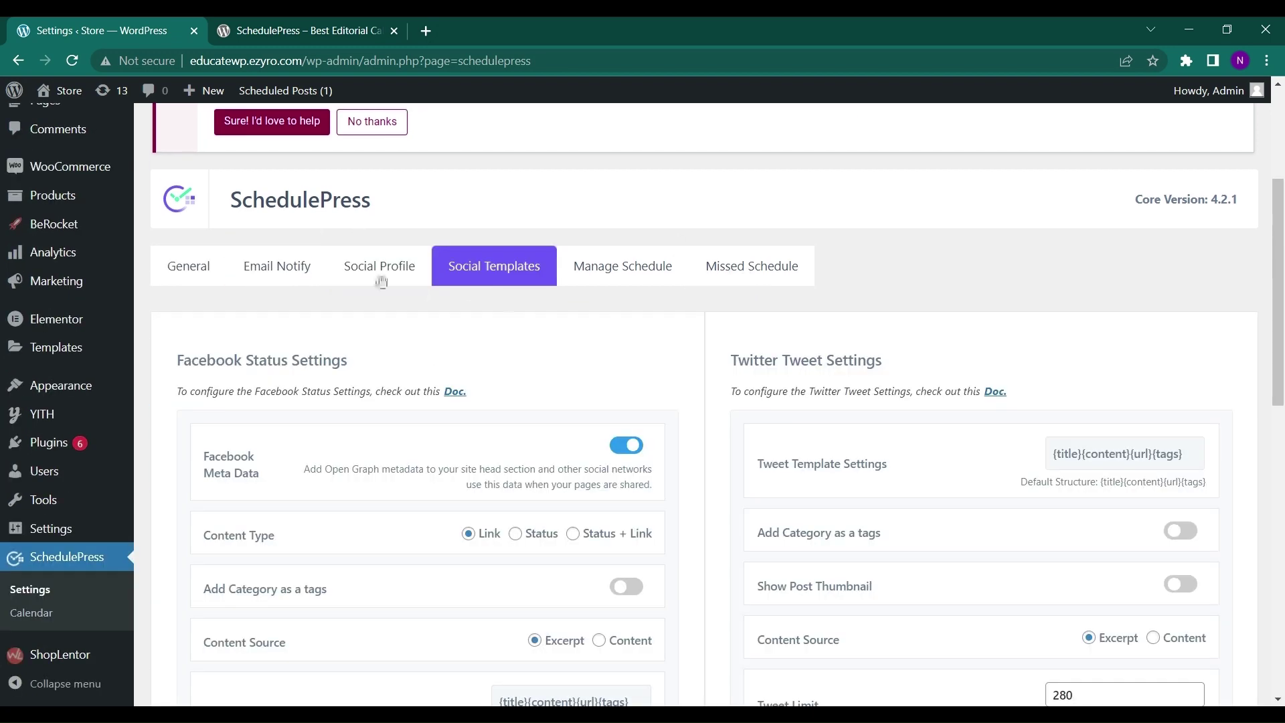
pyautogui.click(344, 282)
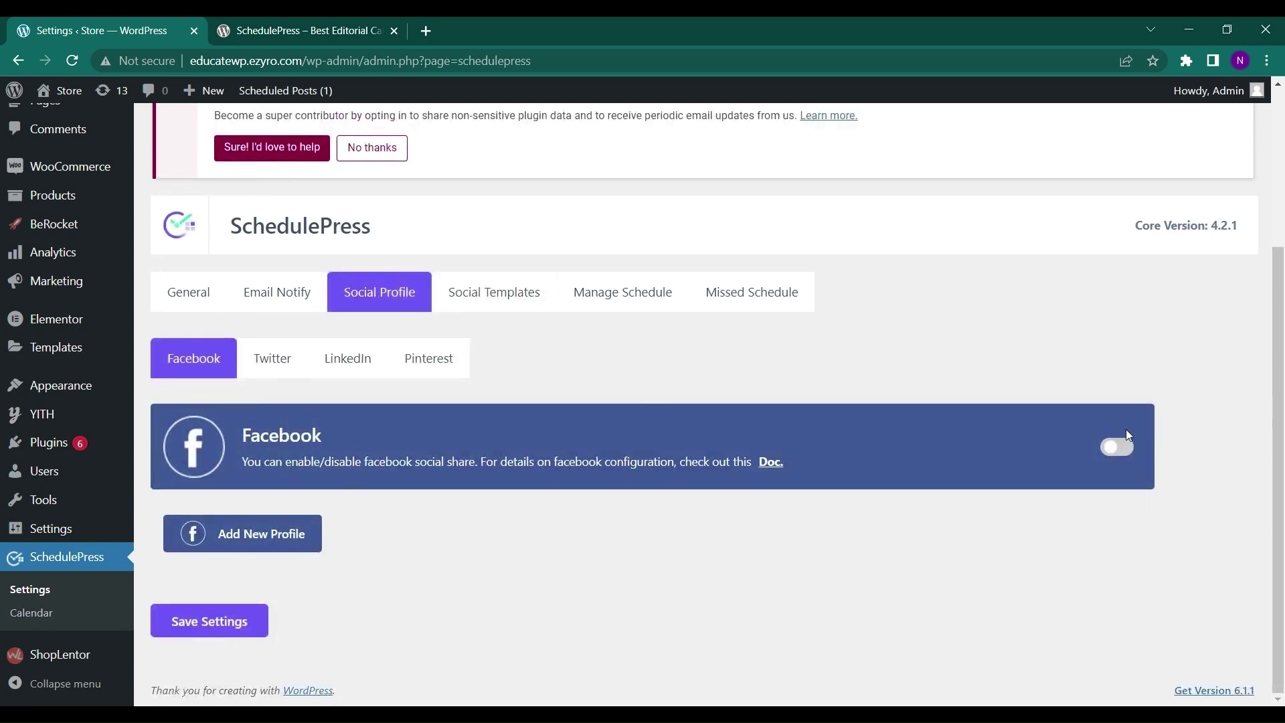
pyautogui.click(1118, 446)
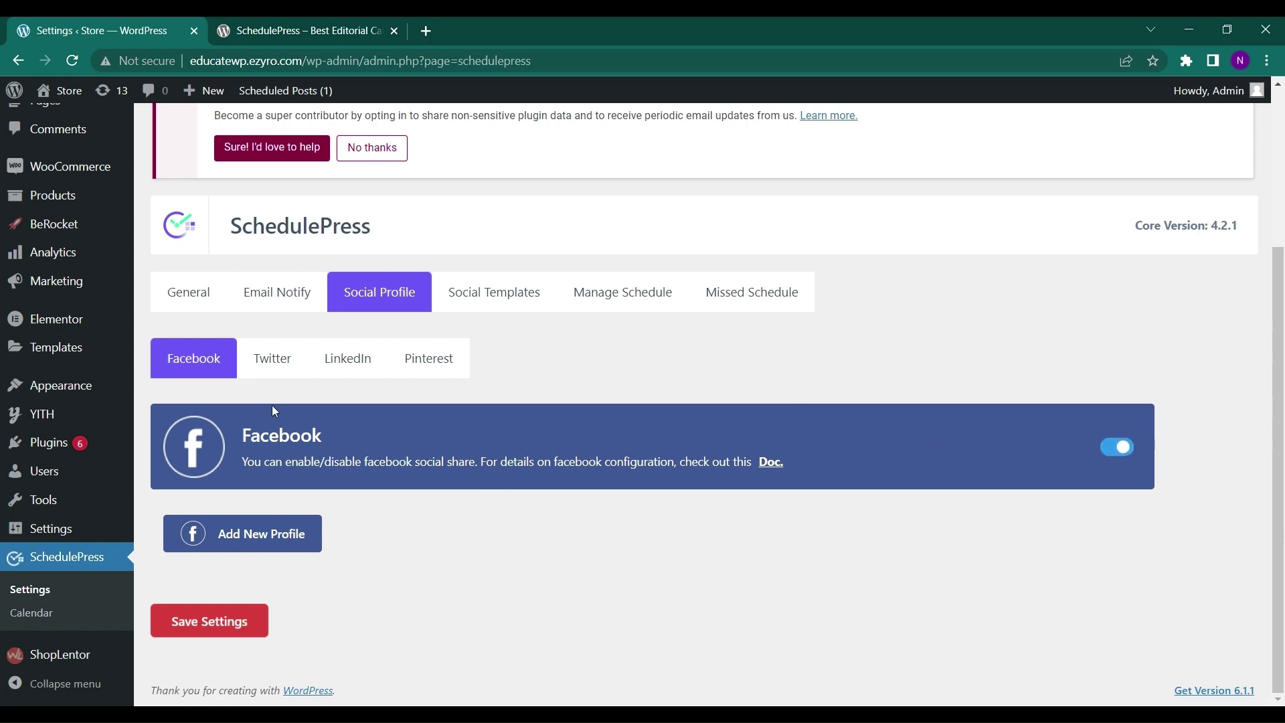
# - Review the Twitter, LinkedIn and Pinterest sharing options in Social Profile
pyautogui.click(281, 362)
pyautogui.click(343, 364)
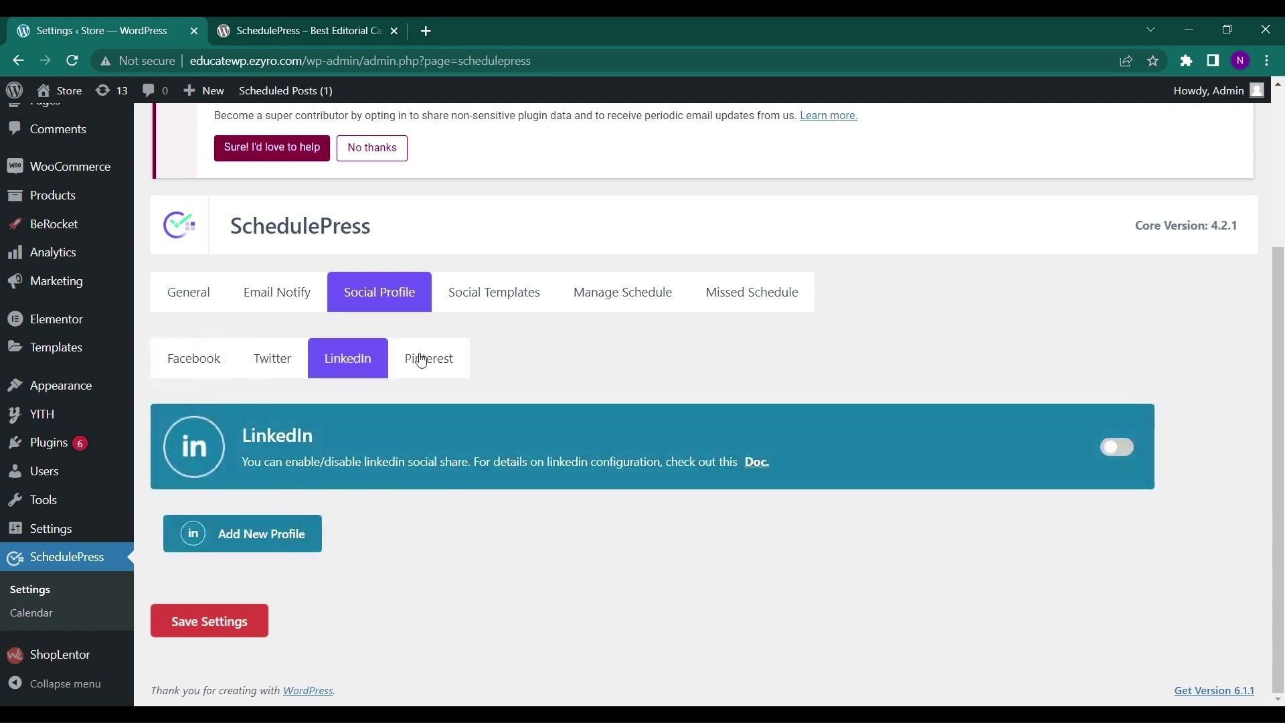
pyautogui.click(421, 361)
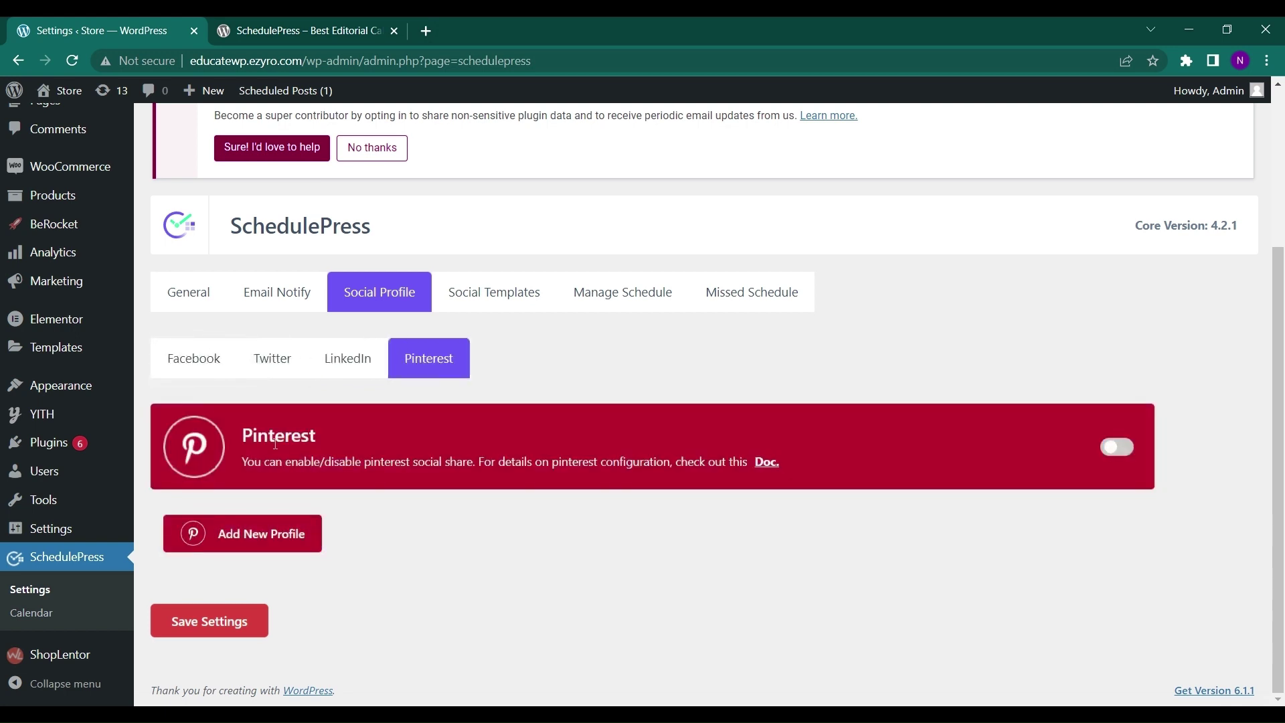
pyautogui.scroll(1, 275, 443)
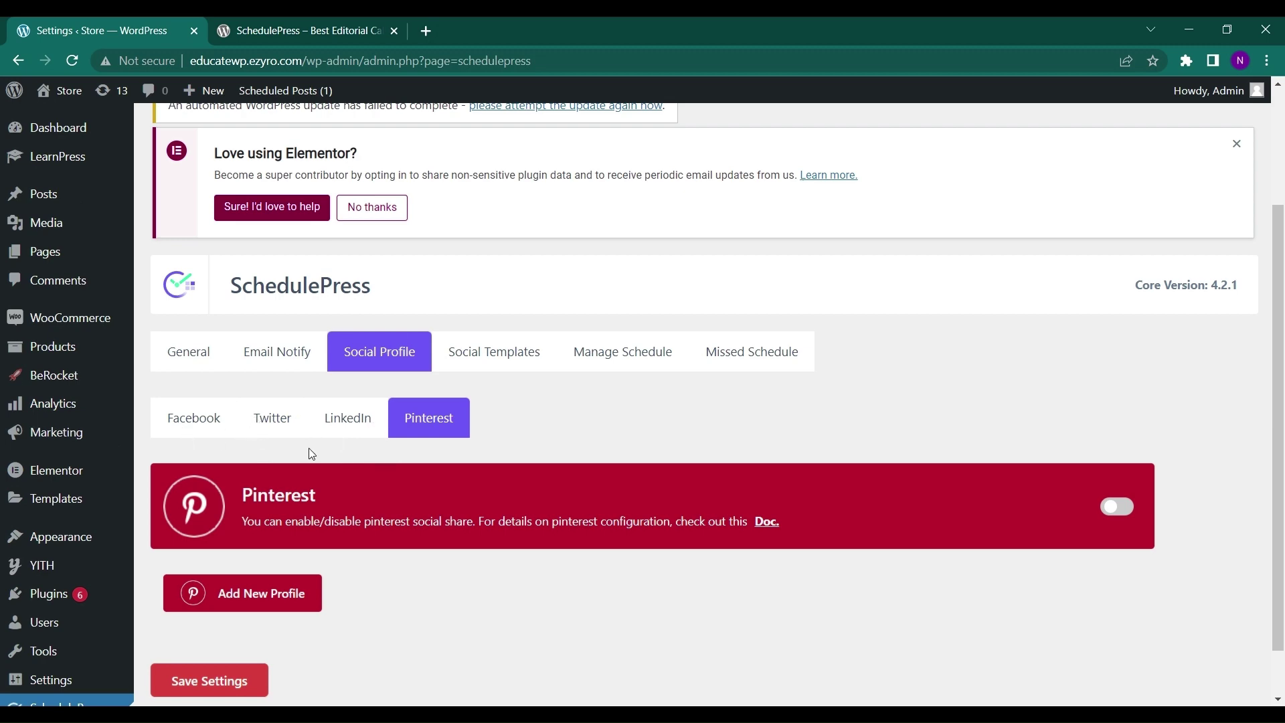
# - In Social Templates, add categories as tags for Facebook and Twitter and include thumbnails in tweets
pyautogui.click(491, 356)
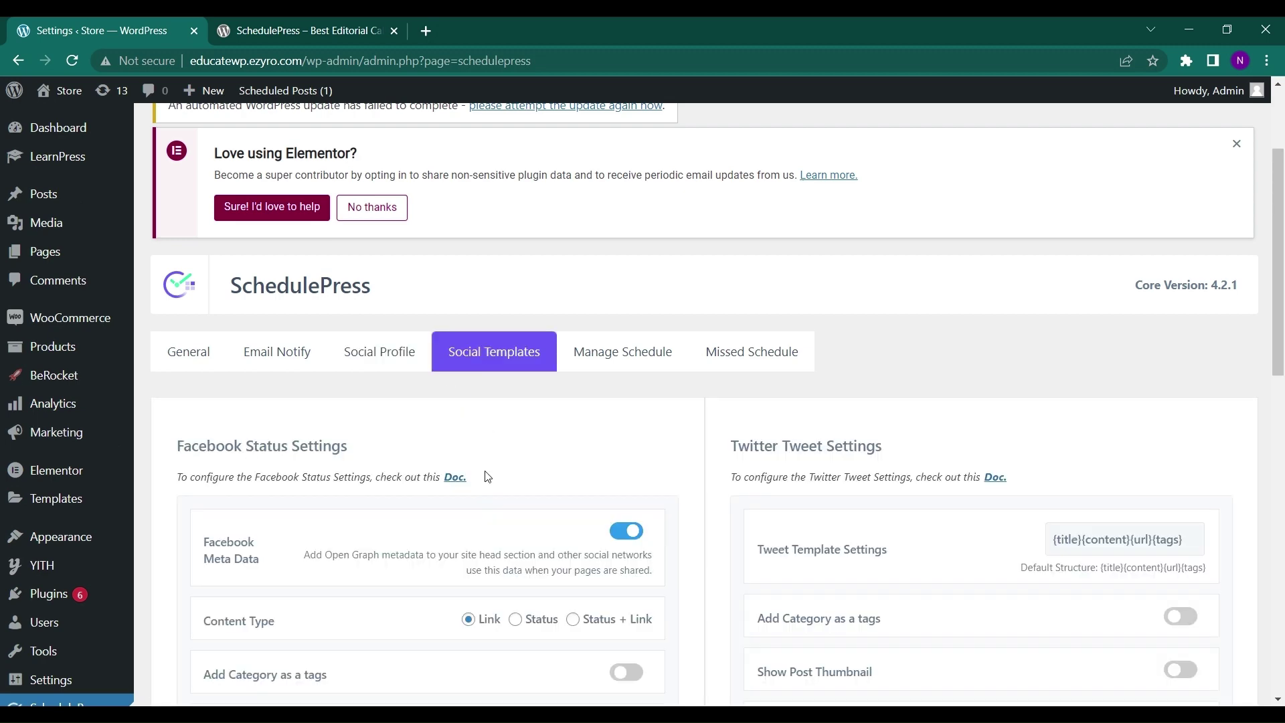
pyautogui.scroll(-2, 486, 475)
pyautogui.scroll(-2, 434, 500)
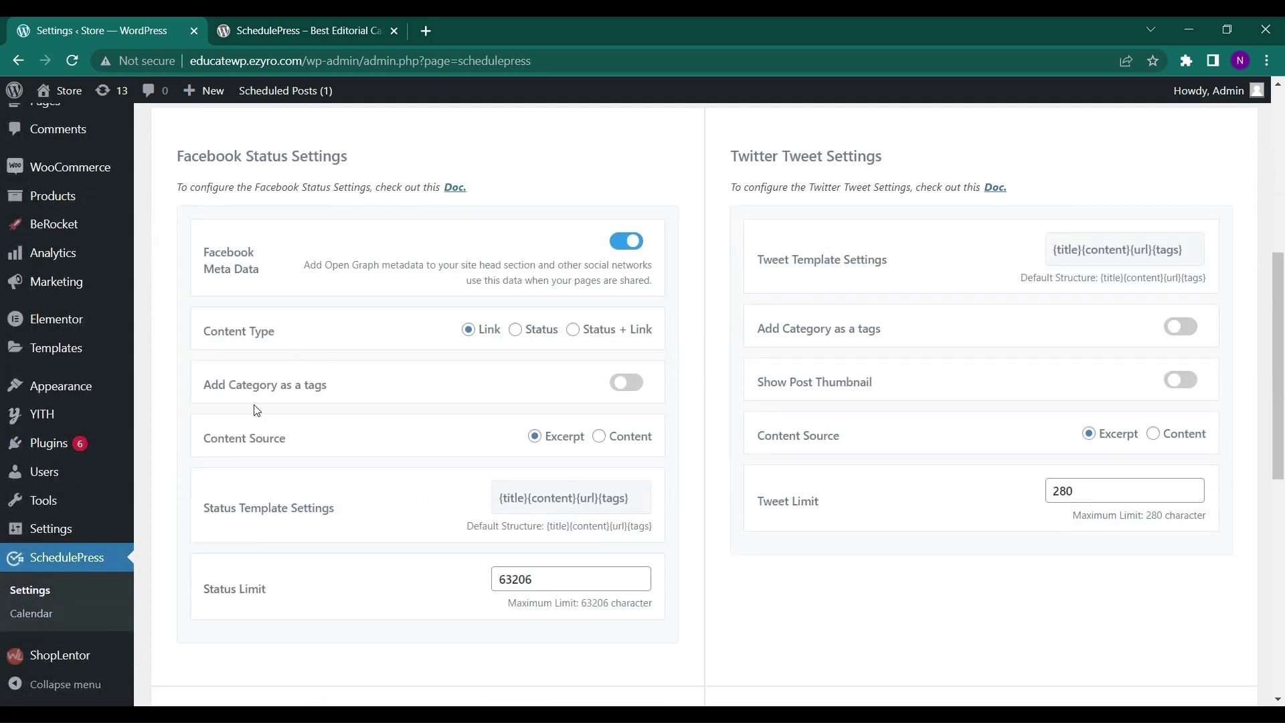
pyautogui.scroll(-2, 444, 476)
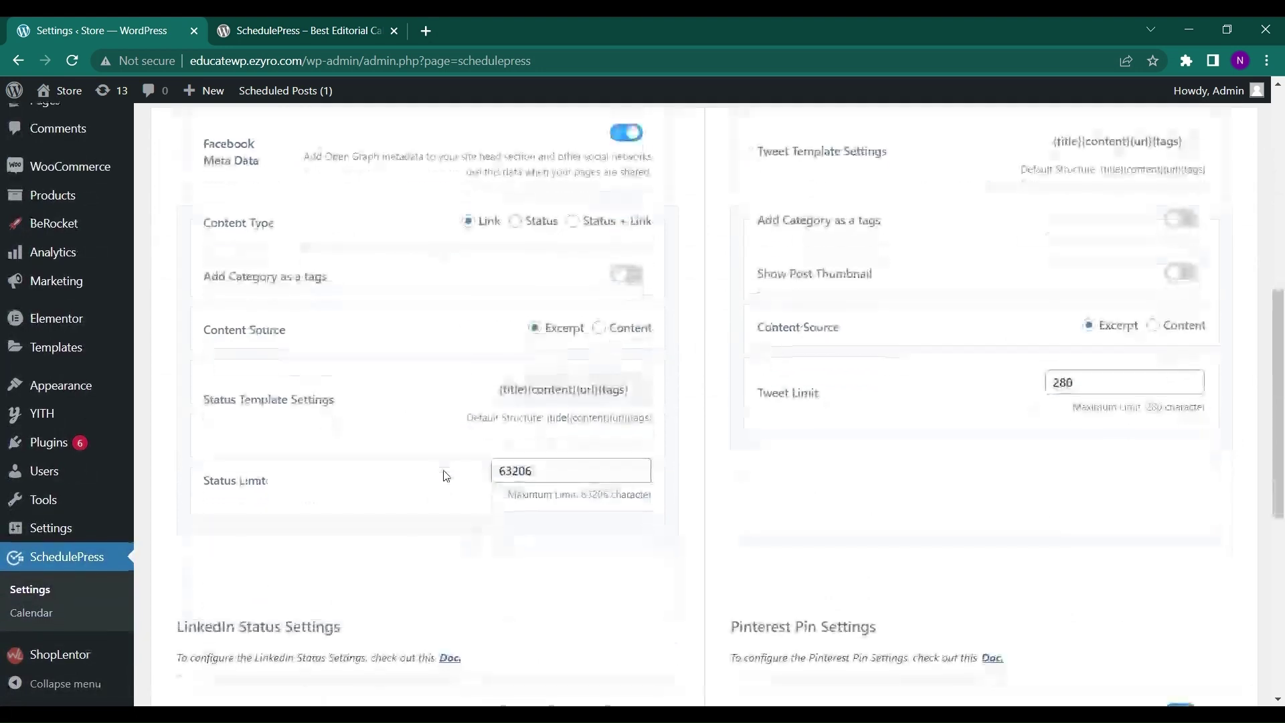
pyautogui.click(626, 275)
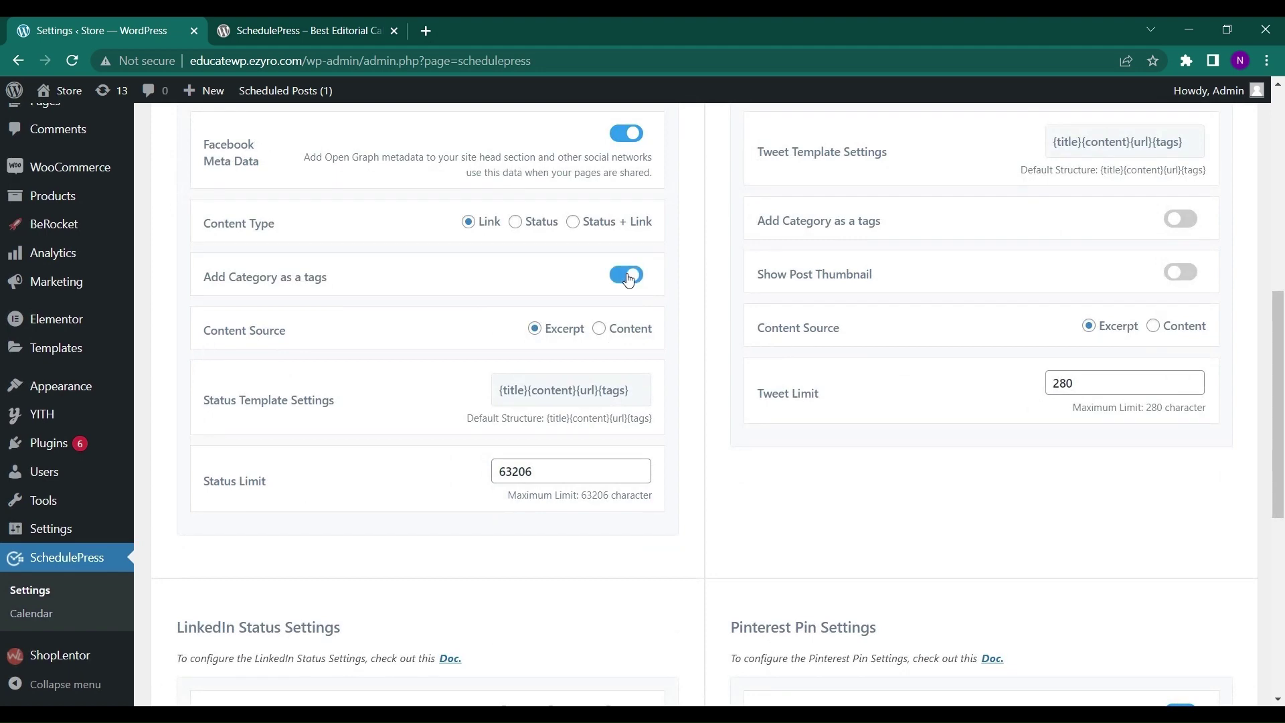
pyautogui.scroll(2, 628, 280)
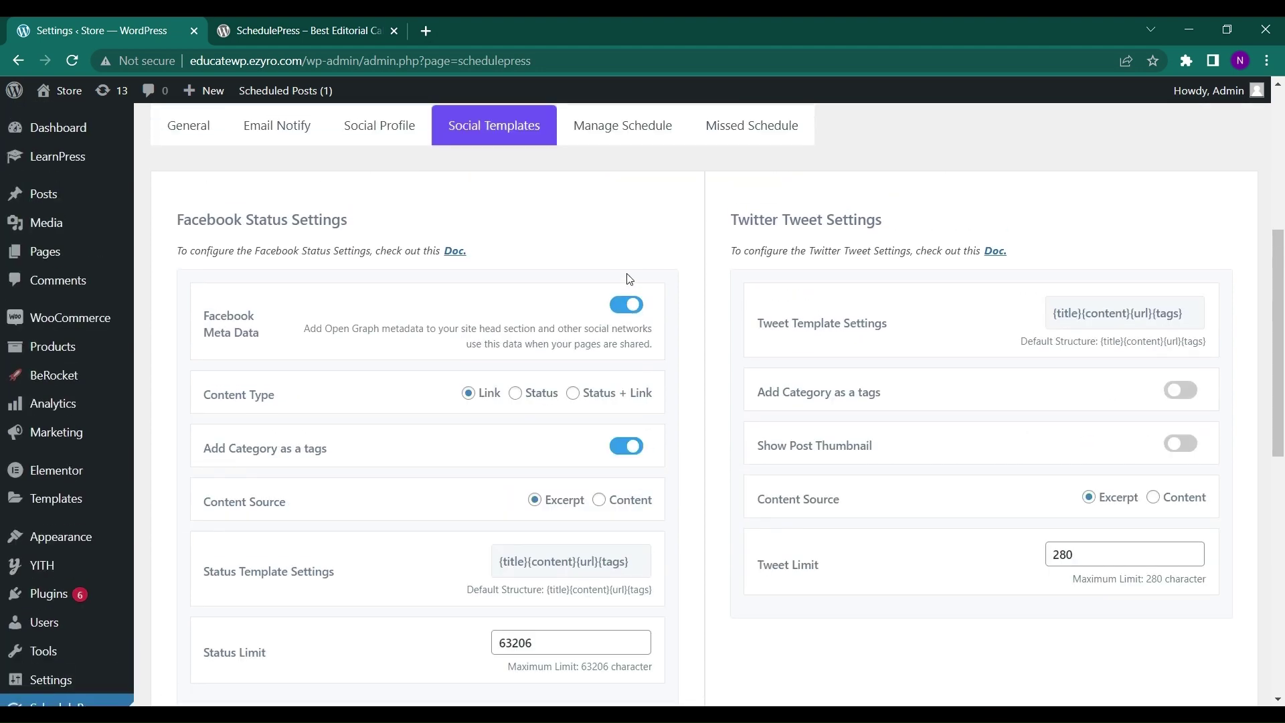
pyautogui.click(1185, 451)
pyautogui.scroll(-1, 1064, 469)
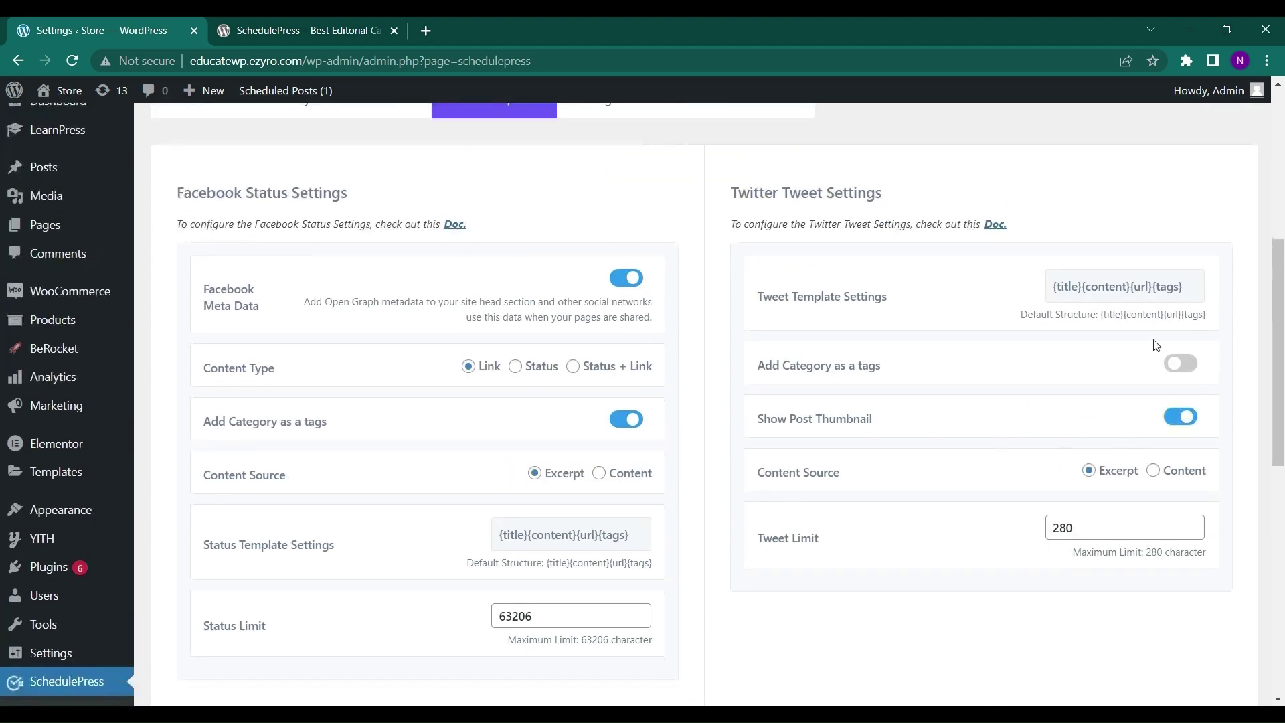
pyautogui.click(1183, 365)
pyautogui.scroll(-2, 753, 258)
pyautogui.scroll(4, 670, 352)
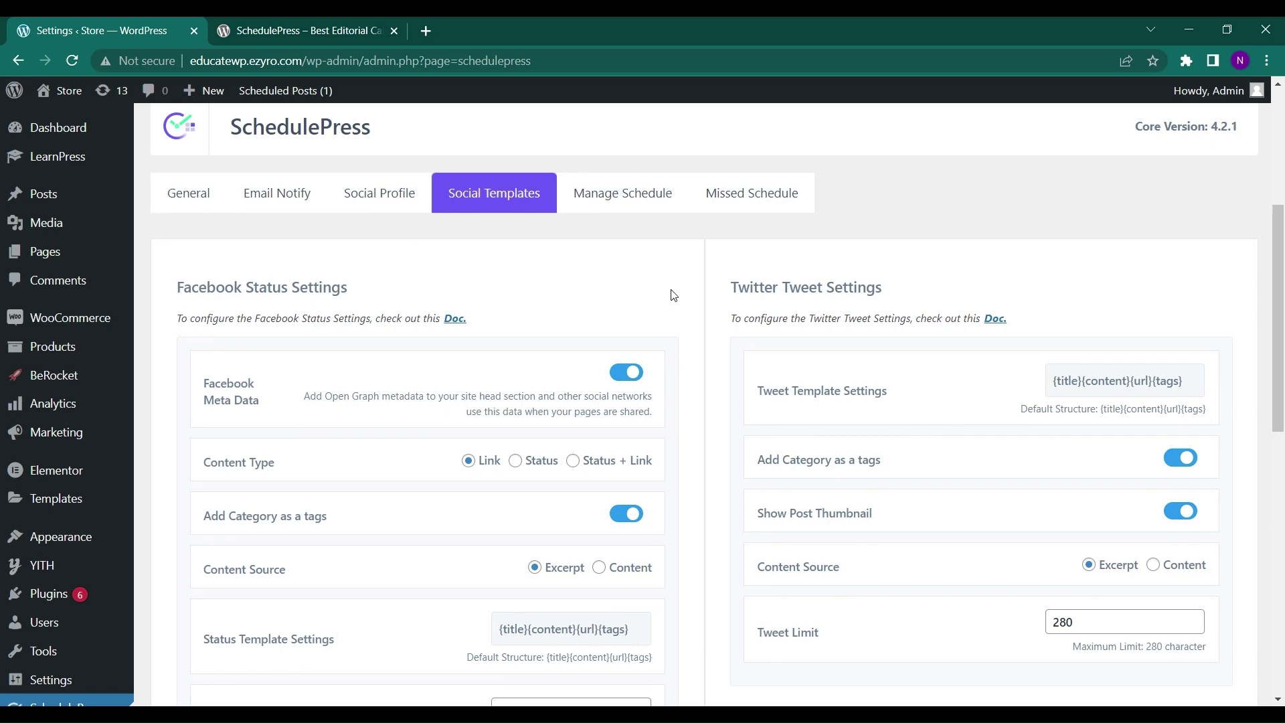
pyautogui.scroll(-2, 672, 294)
pyautogui.scroll(-5, 585, 502)
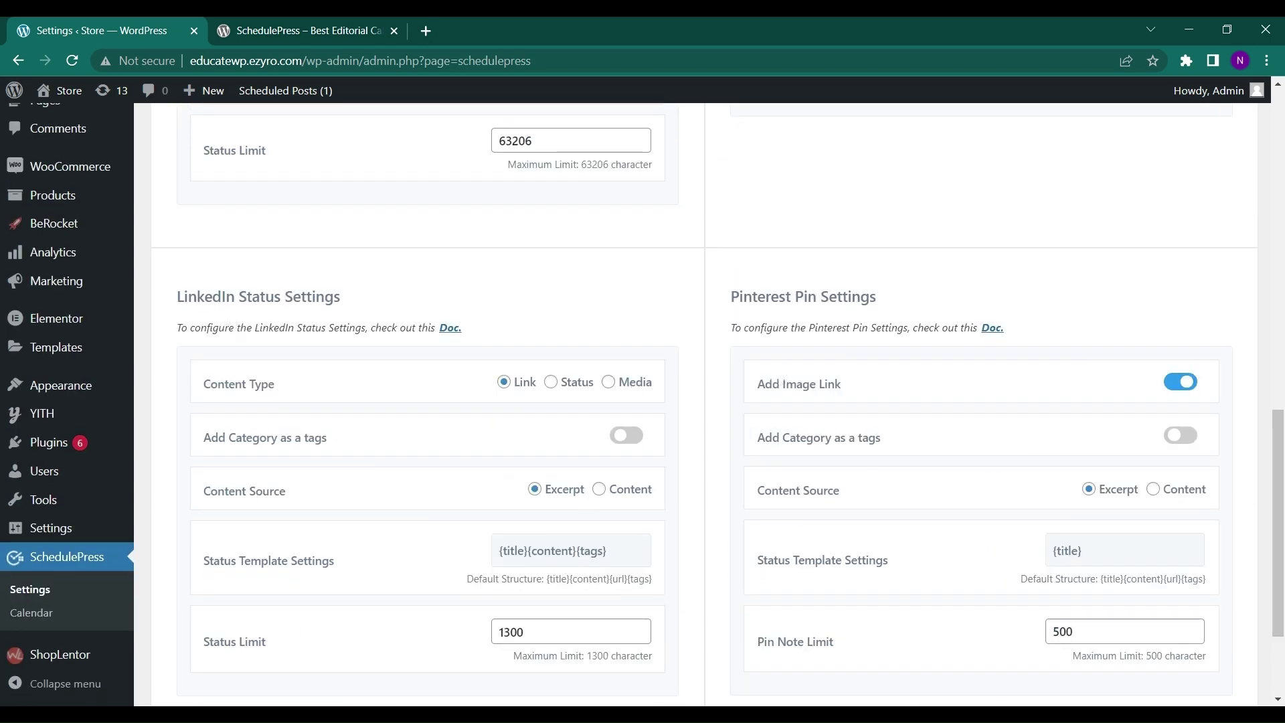
pyautogui.scroll(-2, 540, 425)
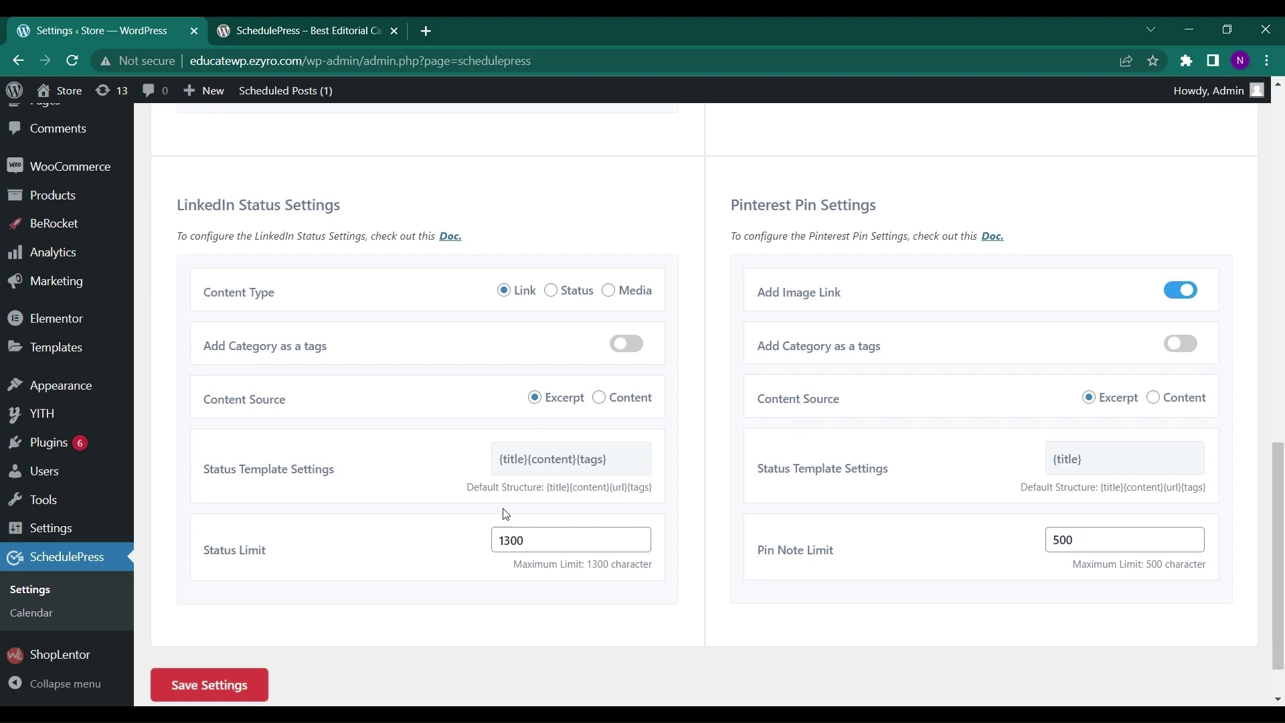
pyautogui.scroll(1, 577, 497)
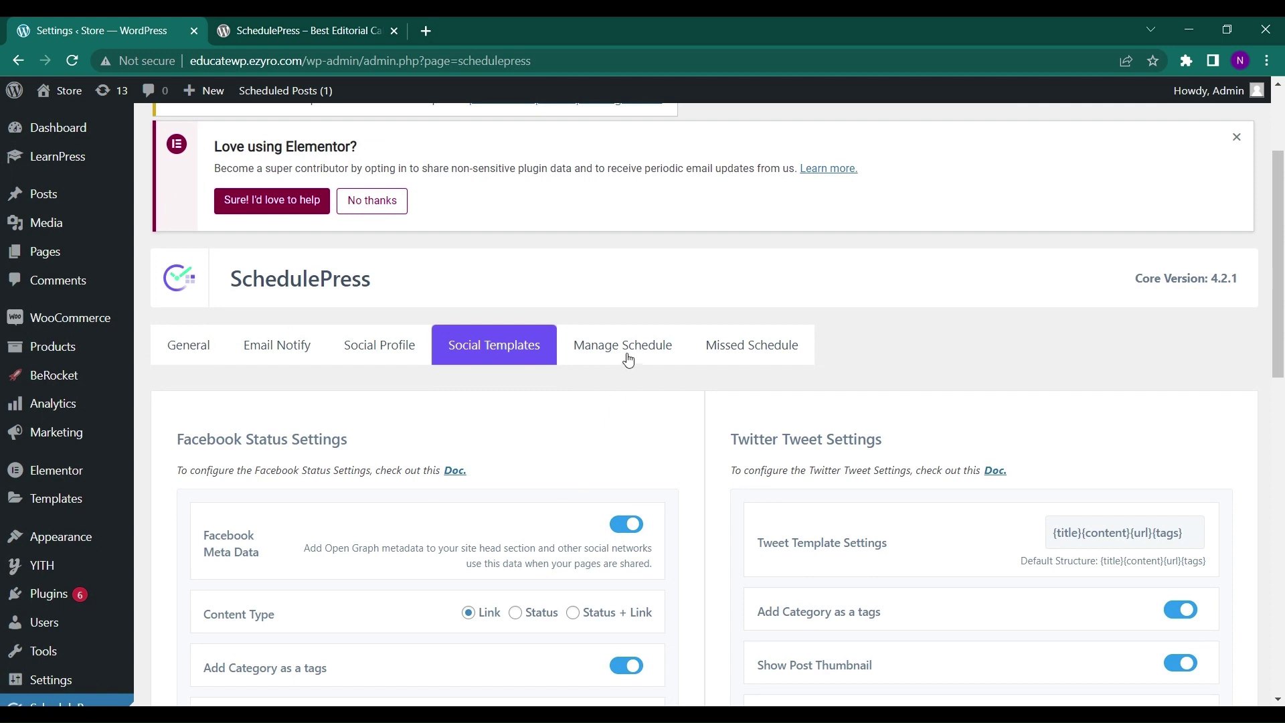
# - View the Manage Schedule and Missed Schedule settings, then return to General
pyautogui.click(627, 347)
pyautogui.scroll(-3, 619, 460)
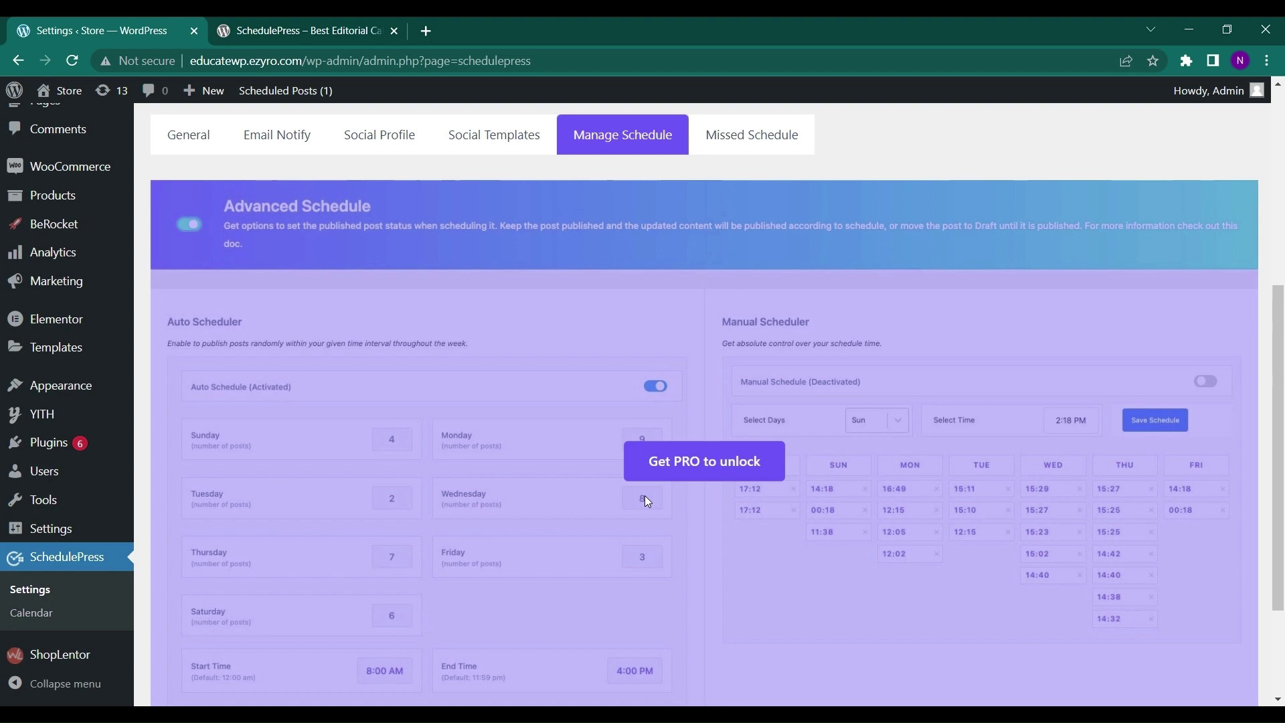
pyautogui.scroll(-1, 644, 495)
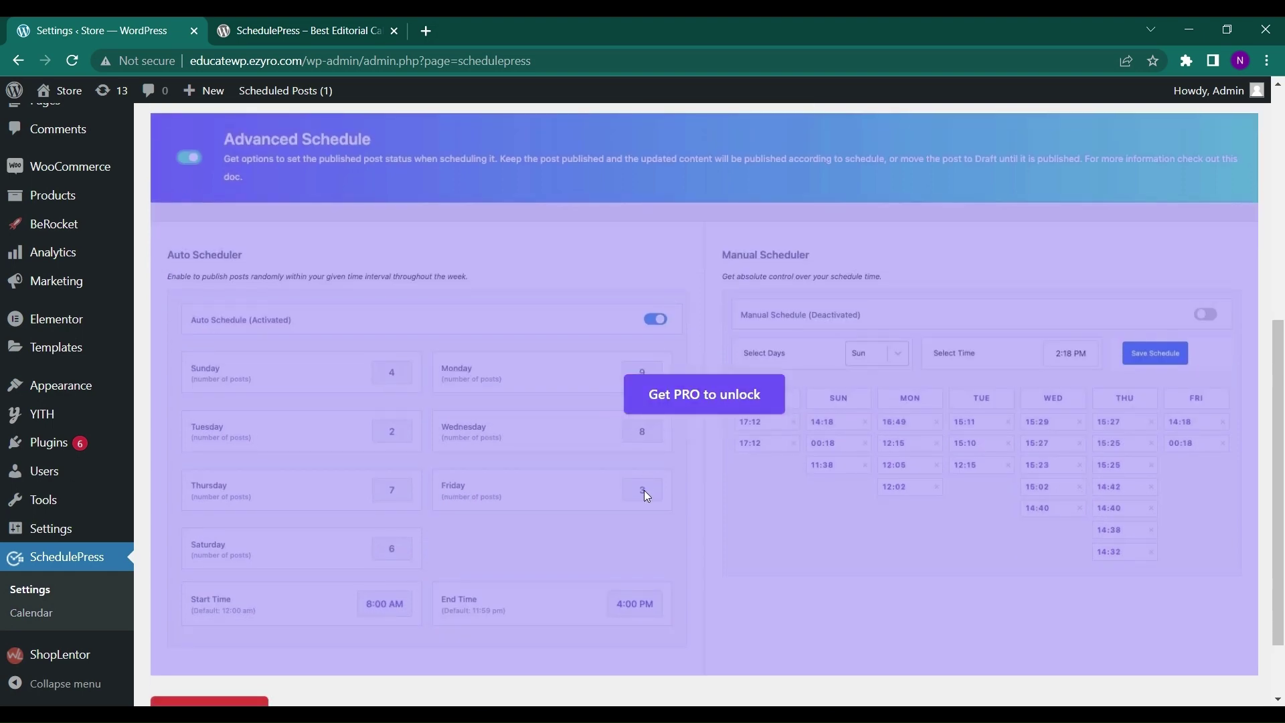
pyautogui.scroll(1, 644, 489)
pyautogui.scroll(4, 790, 433)
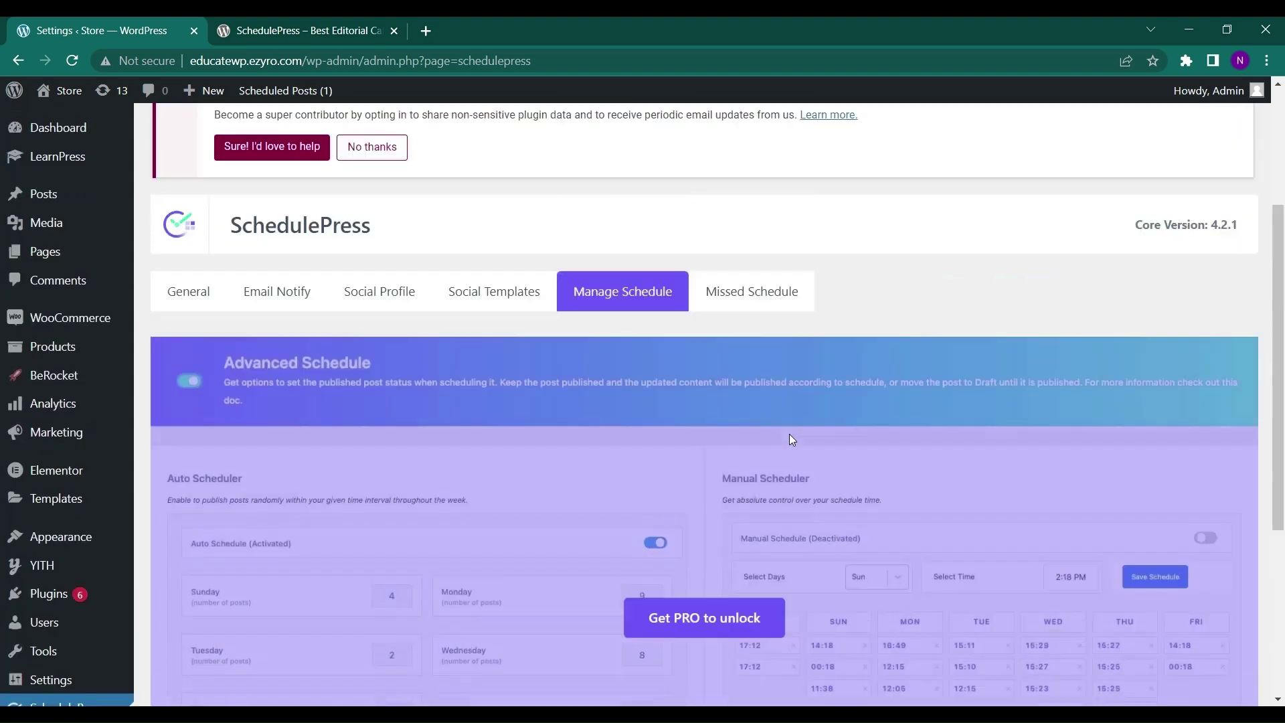
pyautogui.click(736, 357)
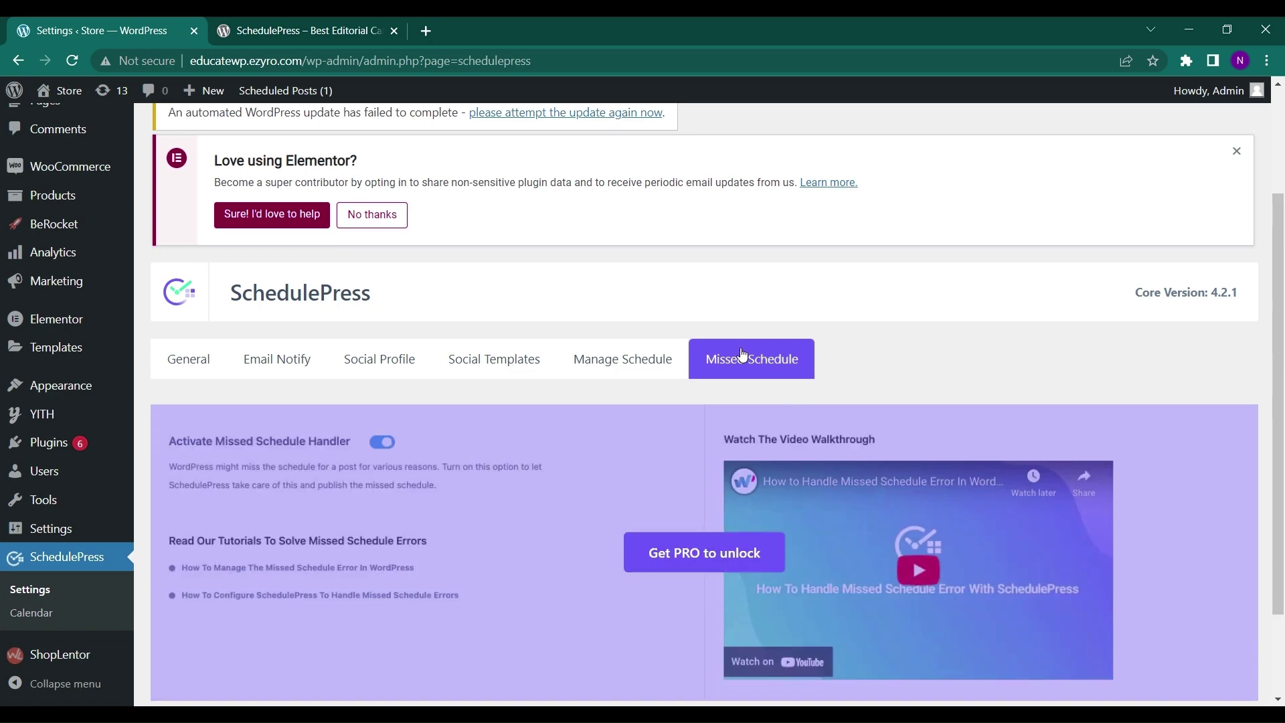
pyautogui.scroll(-2, 764, 485)
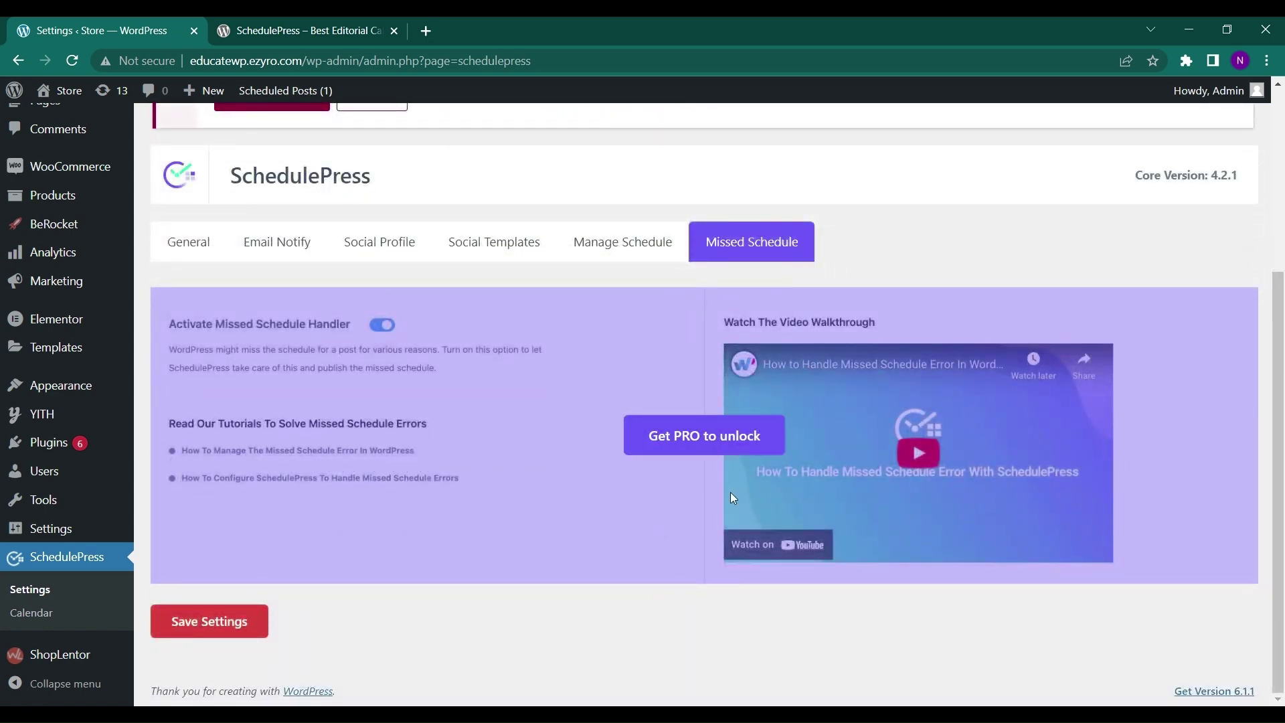
pyautogui.scroll(2, 730, 495)
pyautogui.click(180, 361)
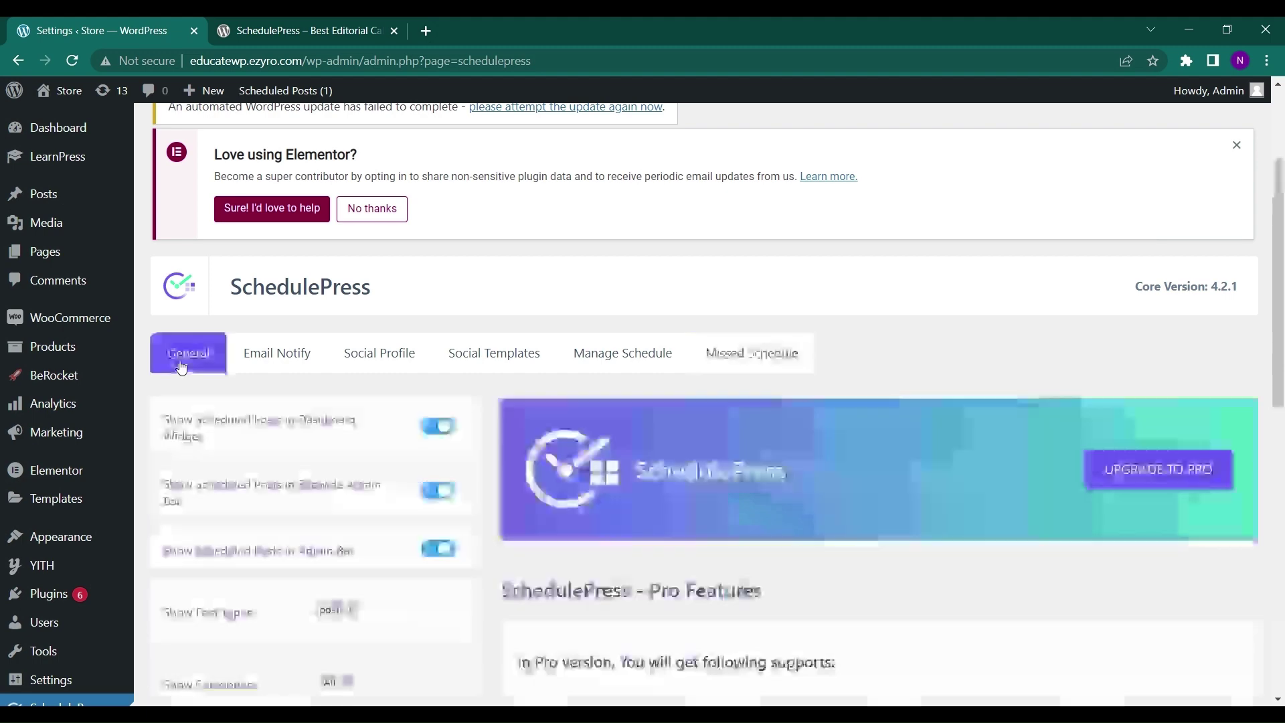
pyautogui.scroll(3, 121, 368)
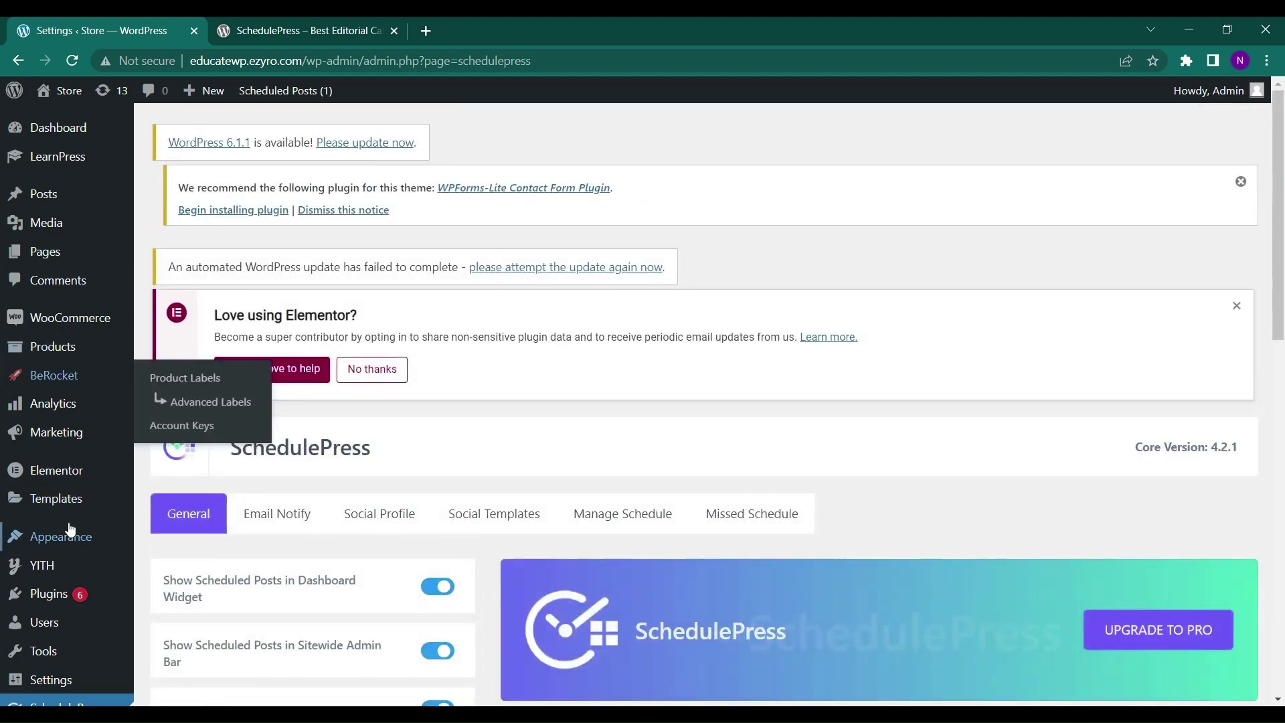
pyautogui.scroll(-1, 62, 635)
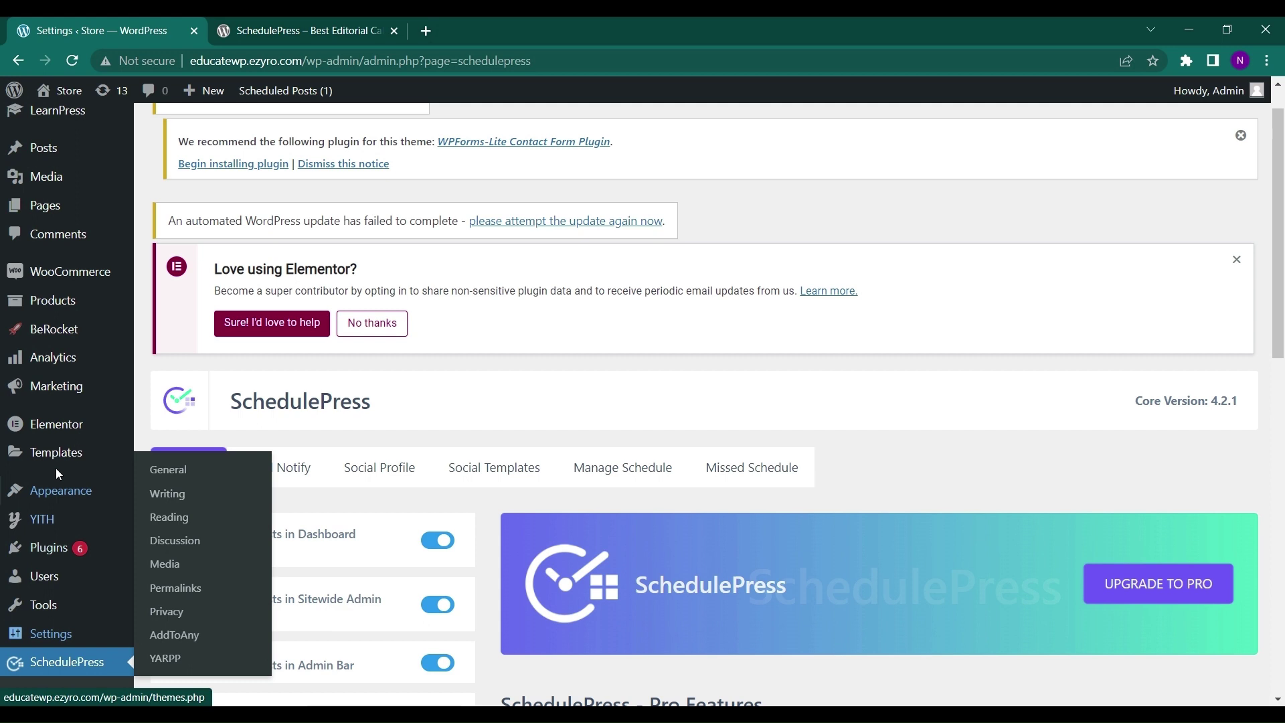
pyautogui.scroll(1, 52, 452)
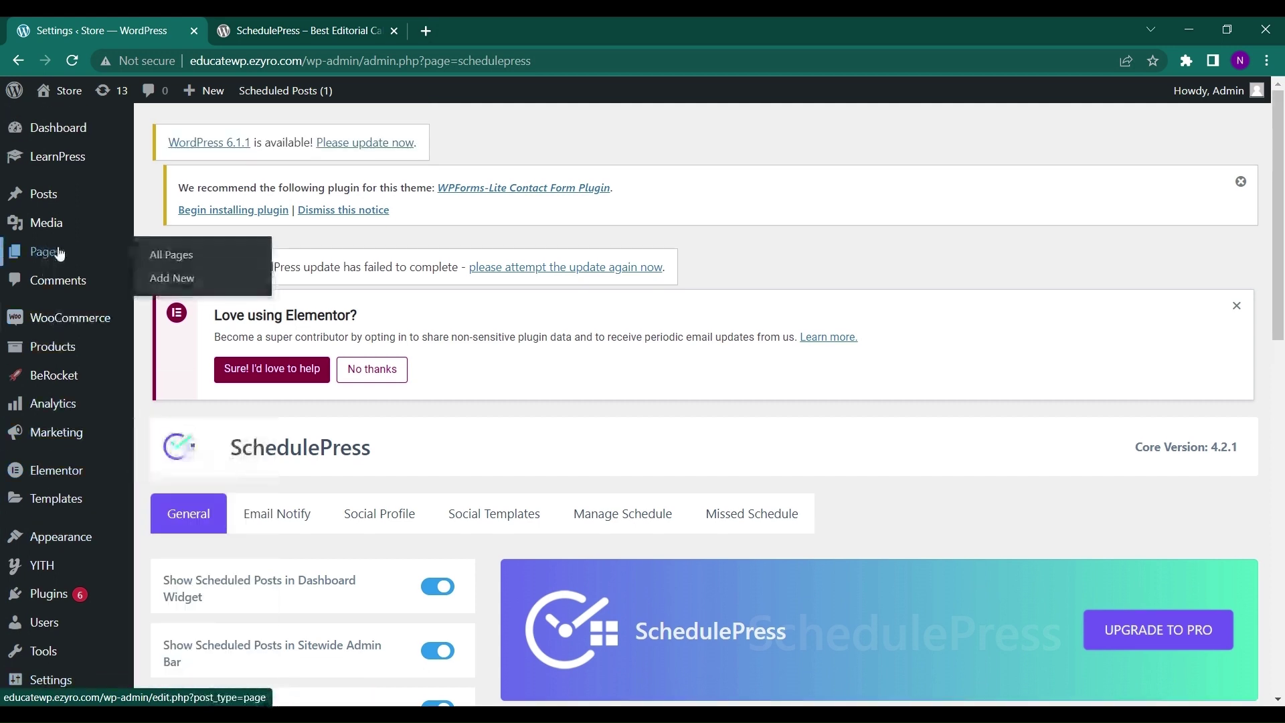
pyautogui.moveTo(42, 147)
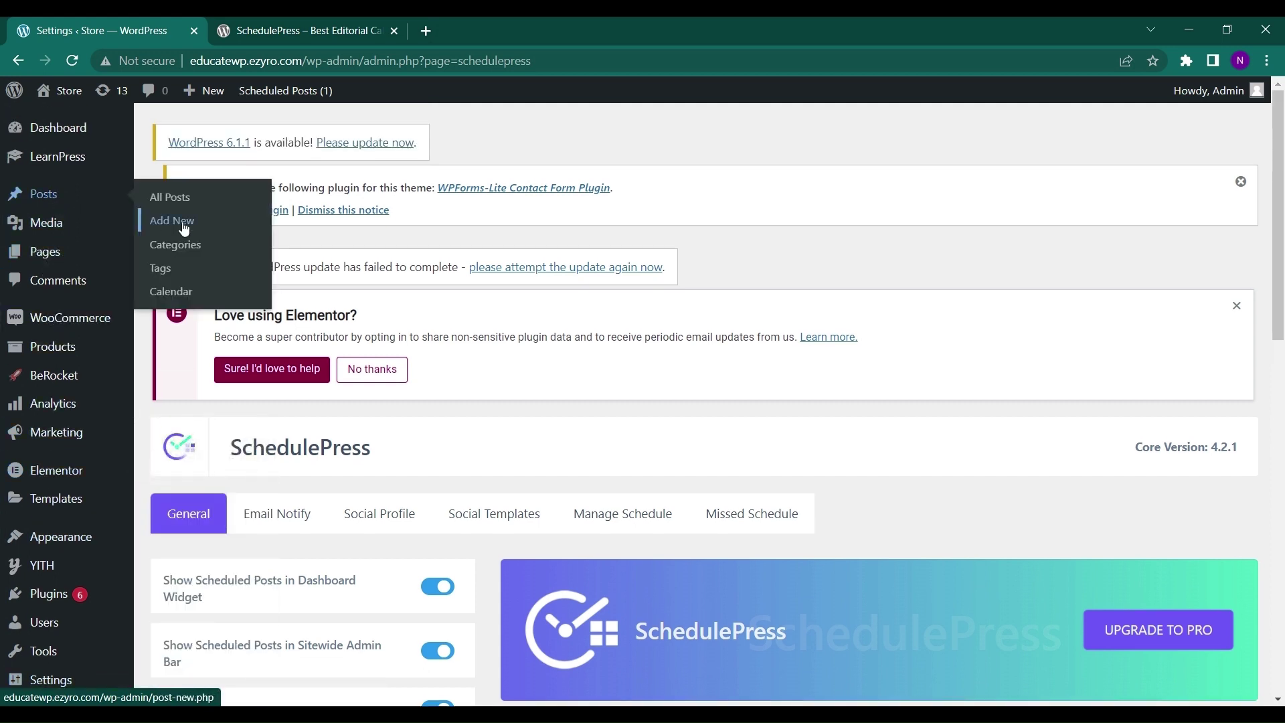
# - Leave the settings page and create a new post titled 'scheduled post1' with body 'hello'
pyautogui.click(187, 220)
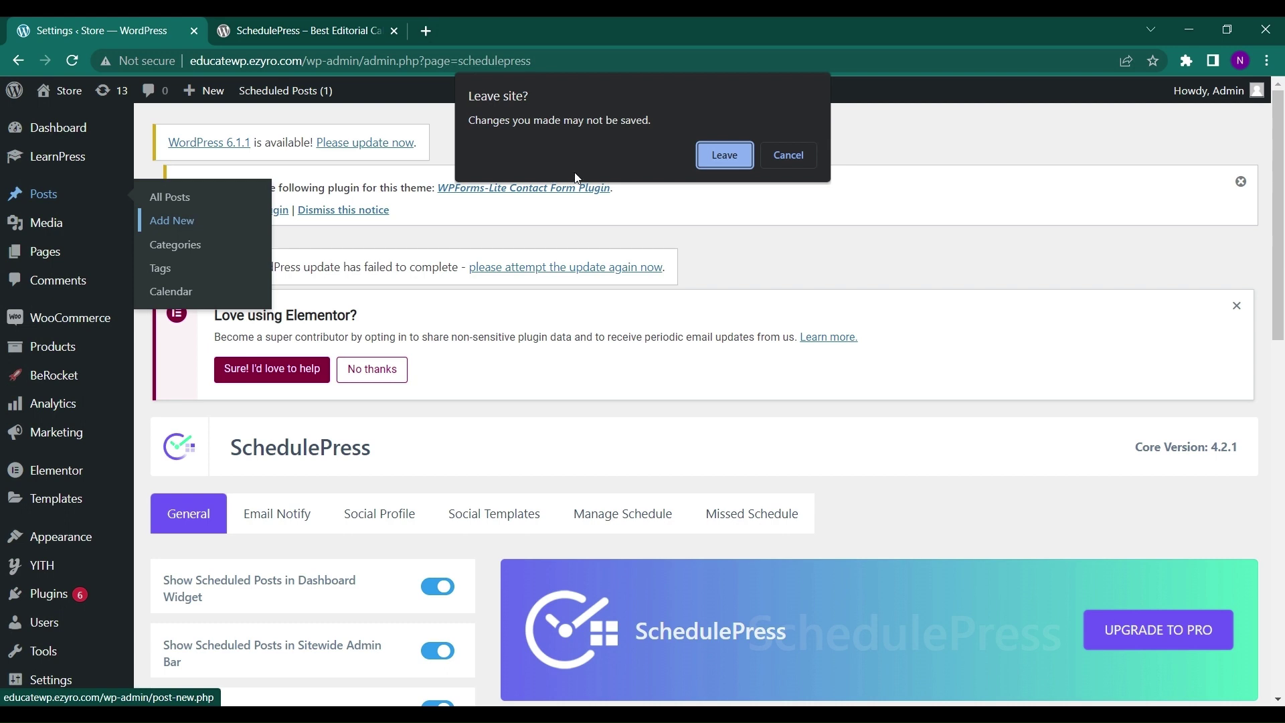
pyautogui.click(735, 158)
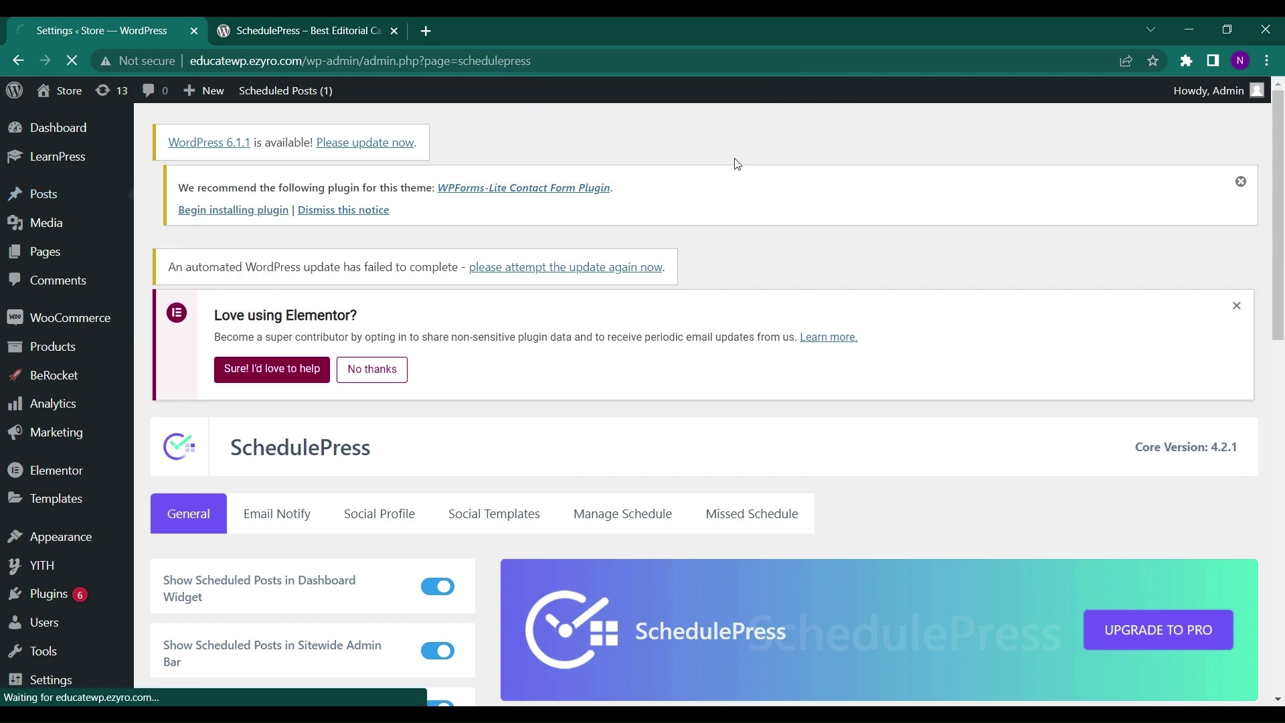
pyautogui.scroll(-5, 621, 338)
pyautogui.scroll(-4, 622, 339)
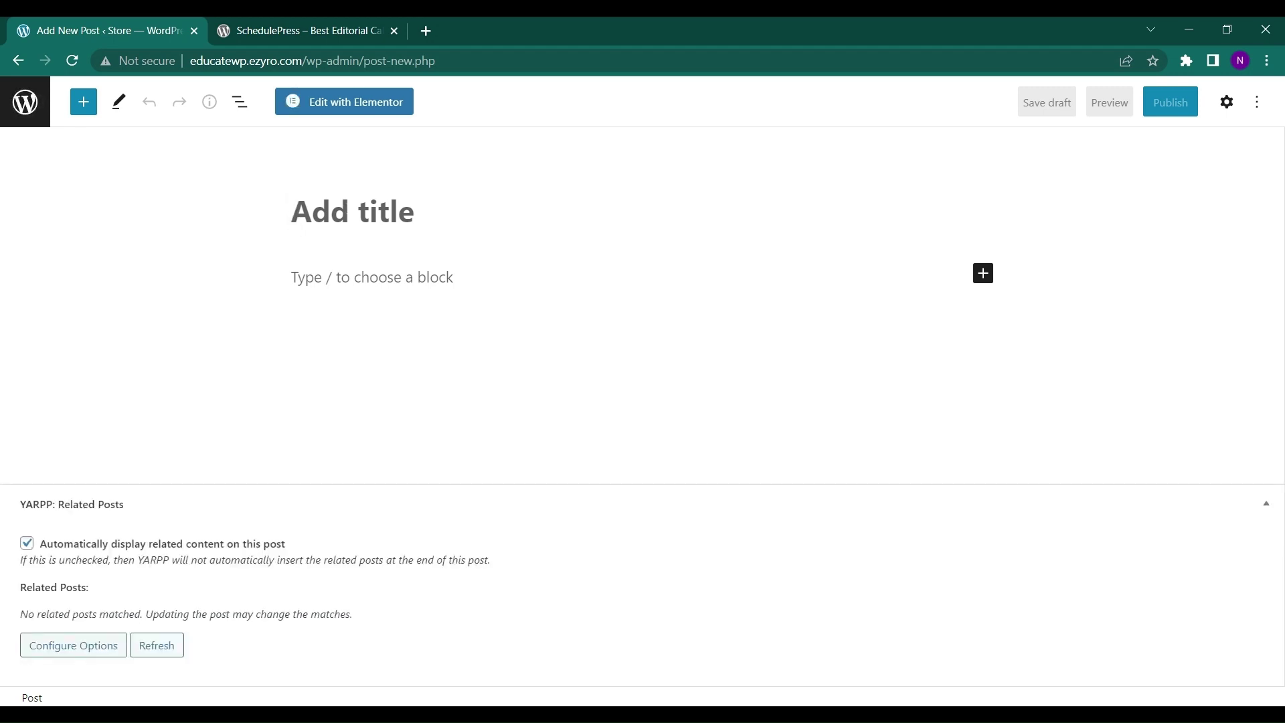
pyautogui.write('sched')
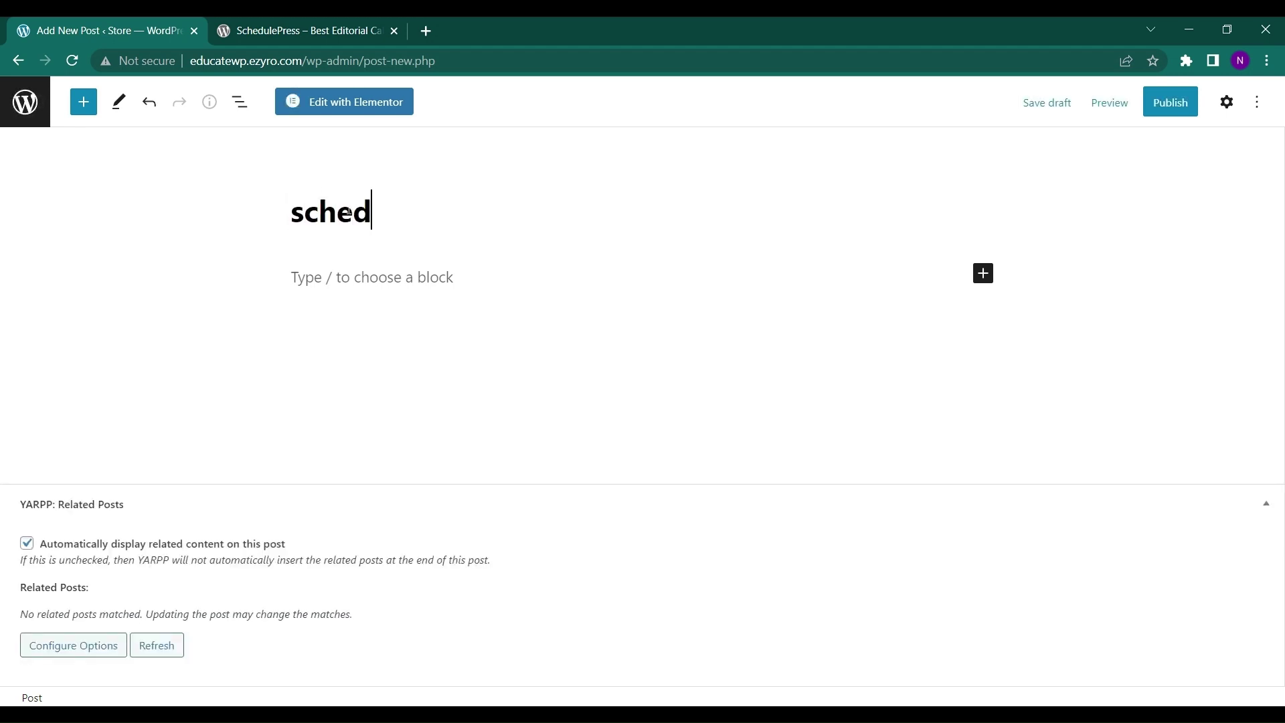
pyautogui.write('uled ')
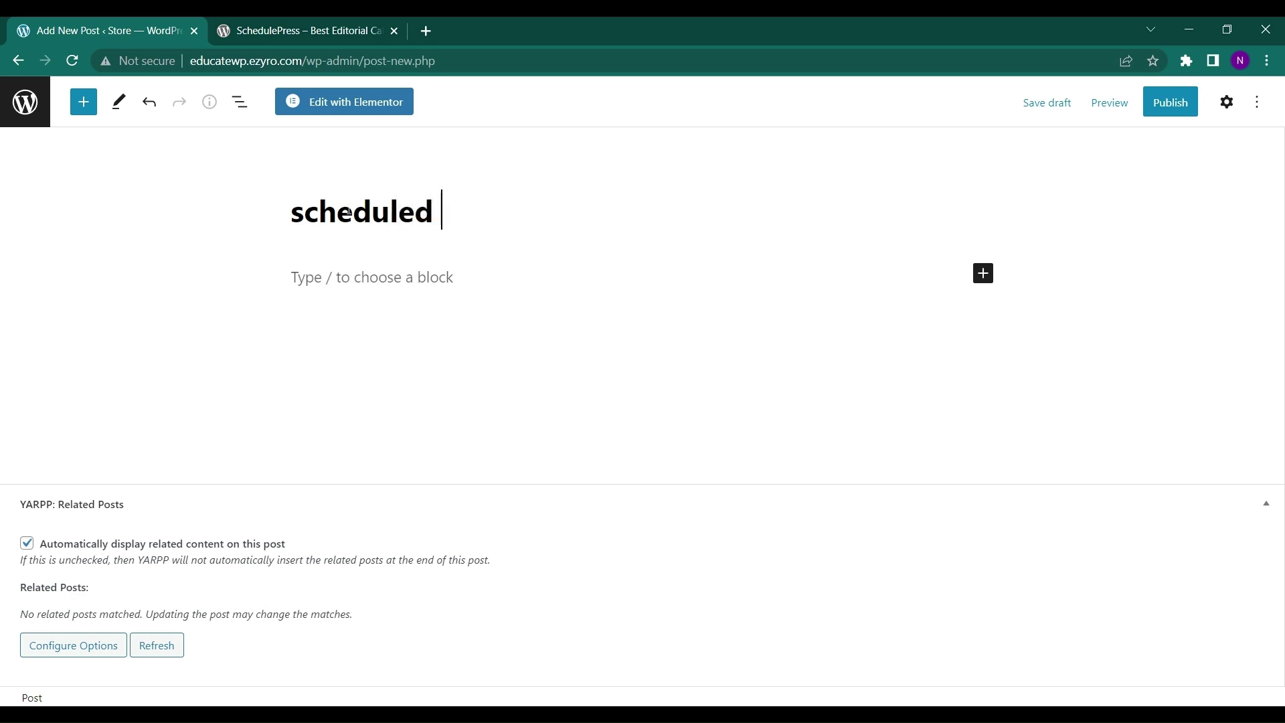
pyautogui.write('post1')
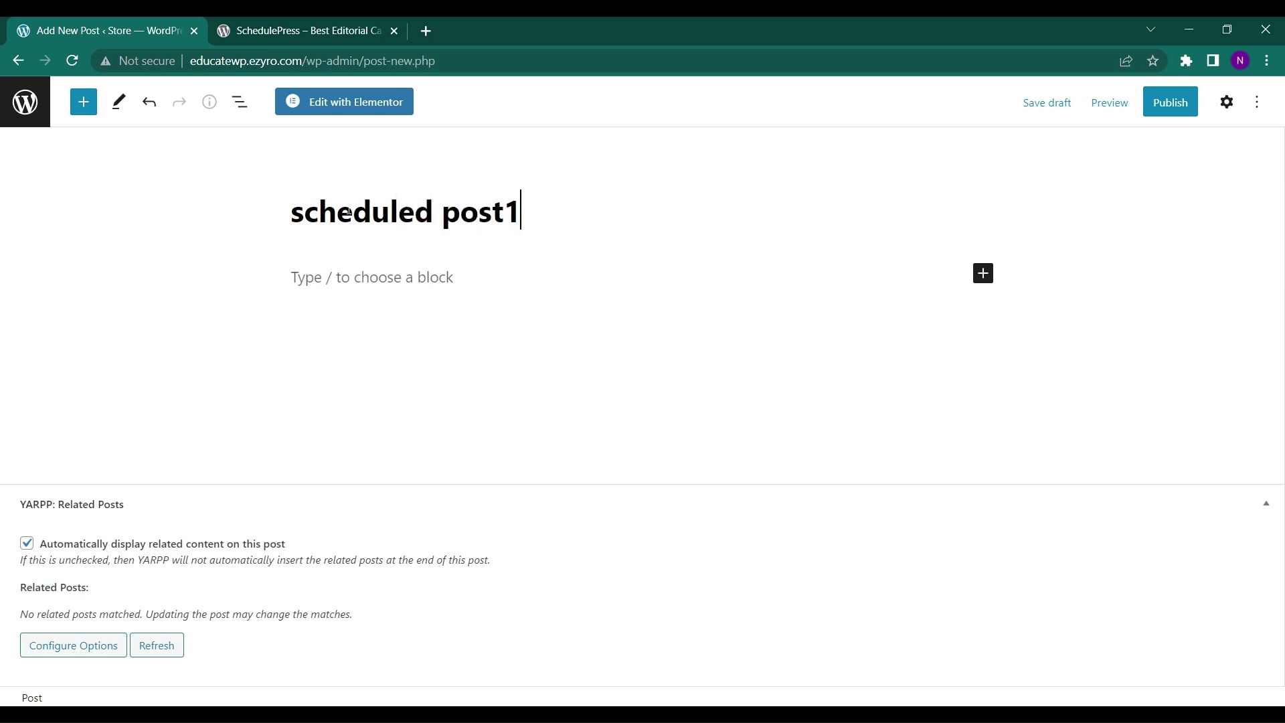
pyautogui.click(613, 277)
pyautogui.write('hello')
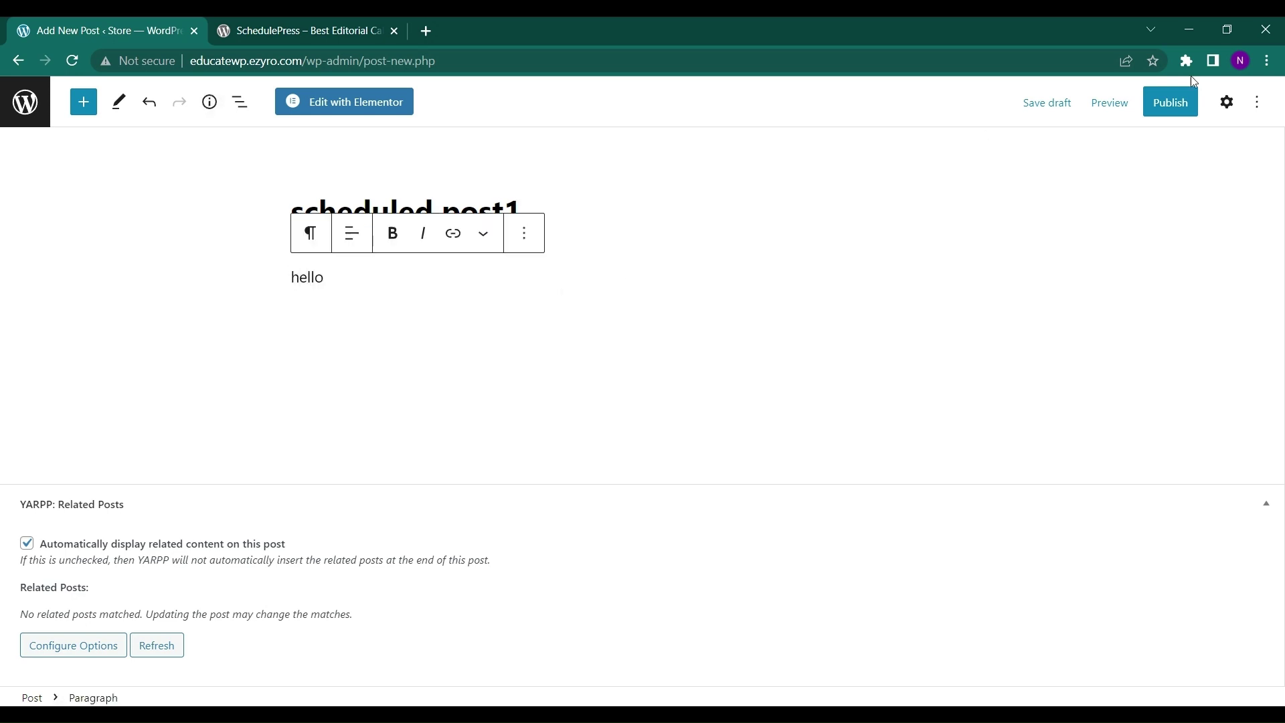
# - Expand the publish date picker in the pre-publish checks, then open the post in Elementor
pyautogui.click(1176, 106)
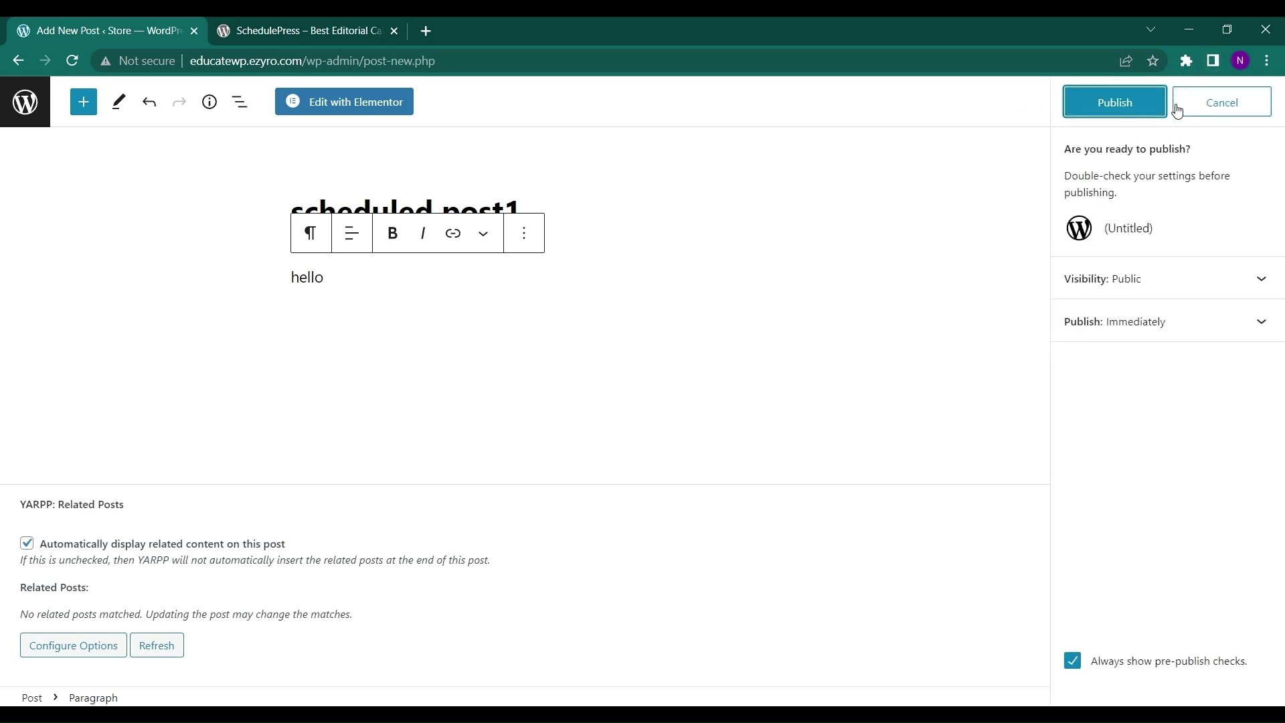
pyautogui.click(1153, 322)
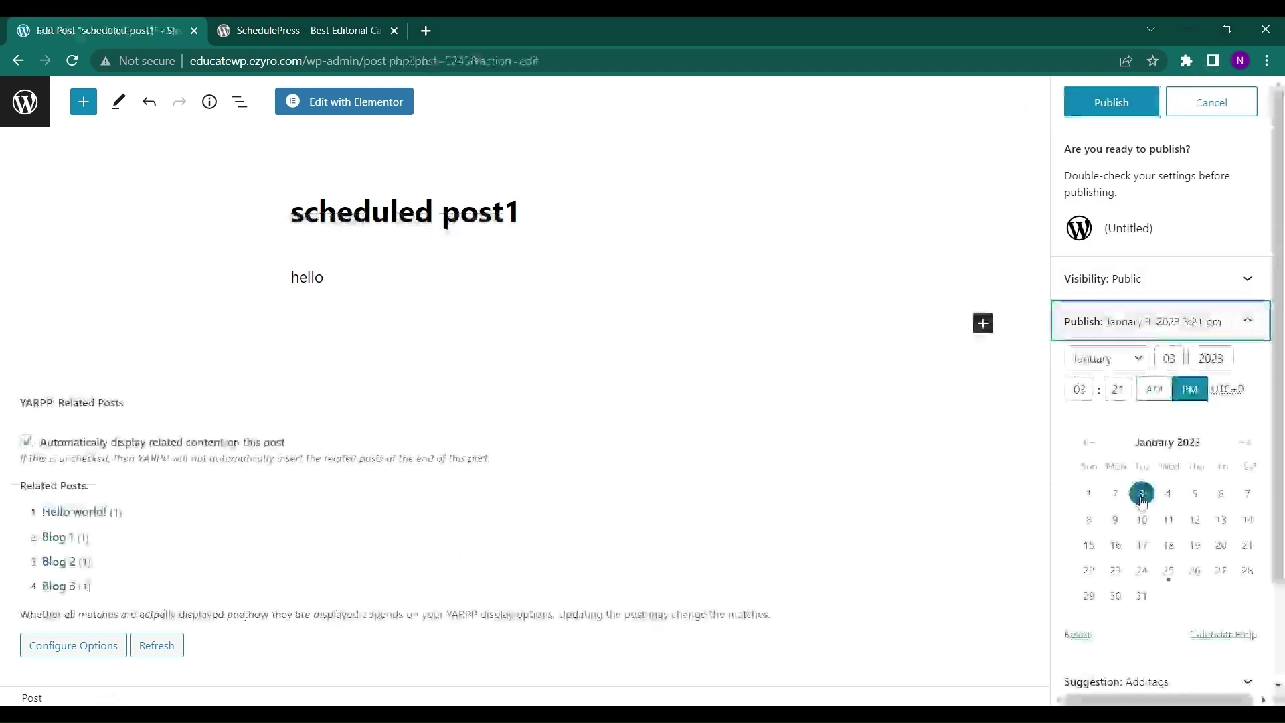
pyautogui.click(1142, 495)
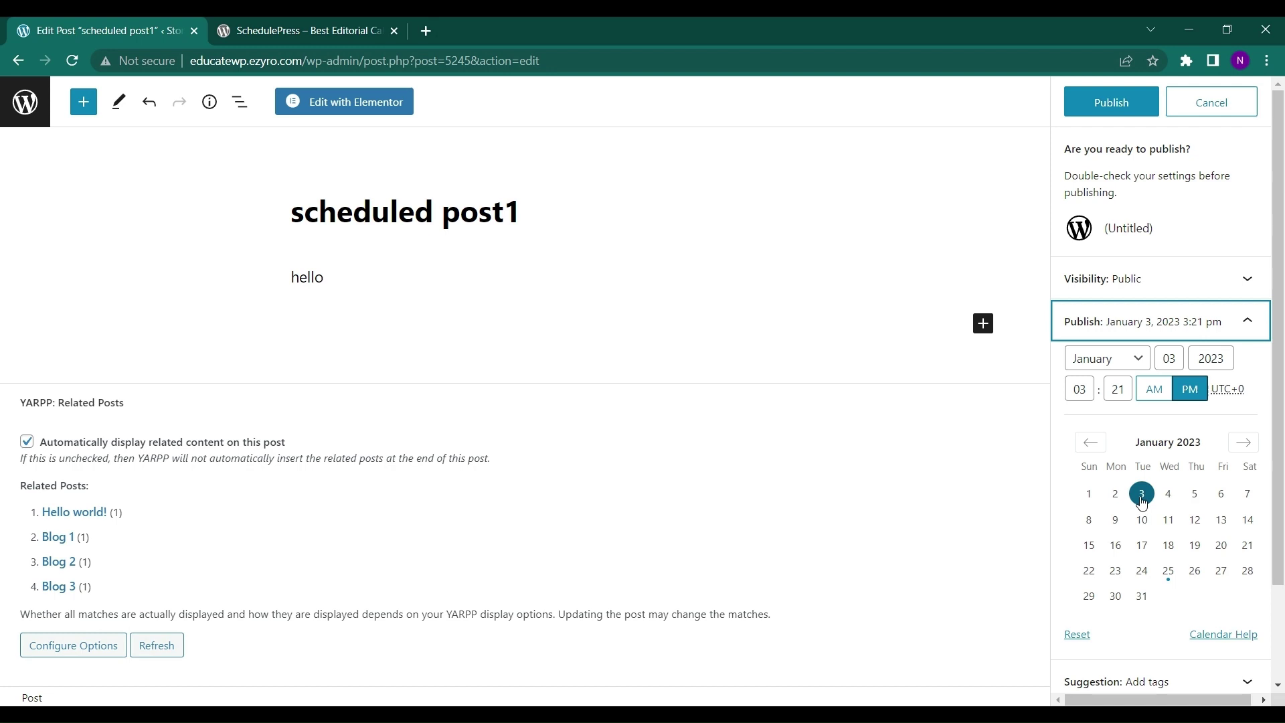
pyautogui.click(334, 101)
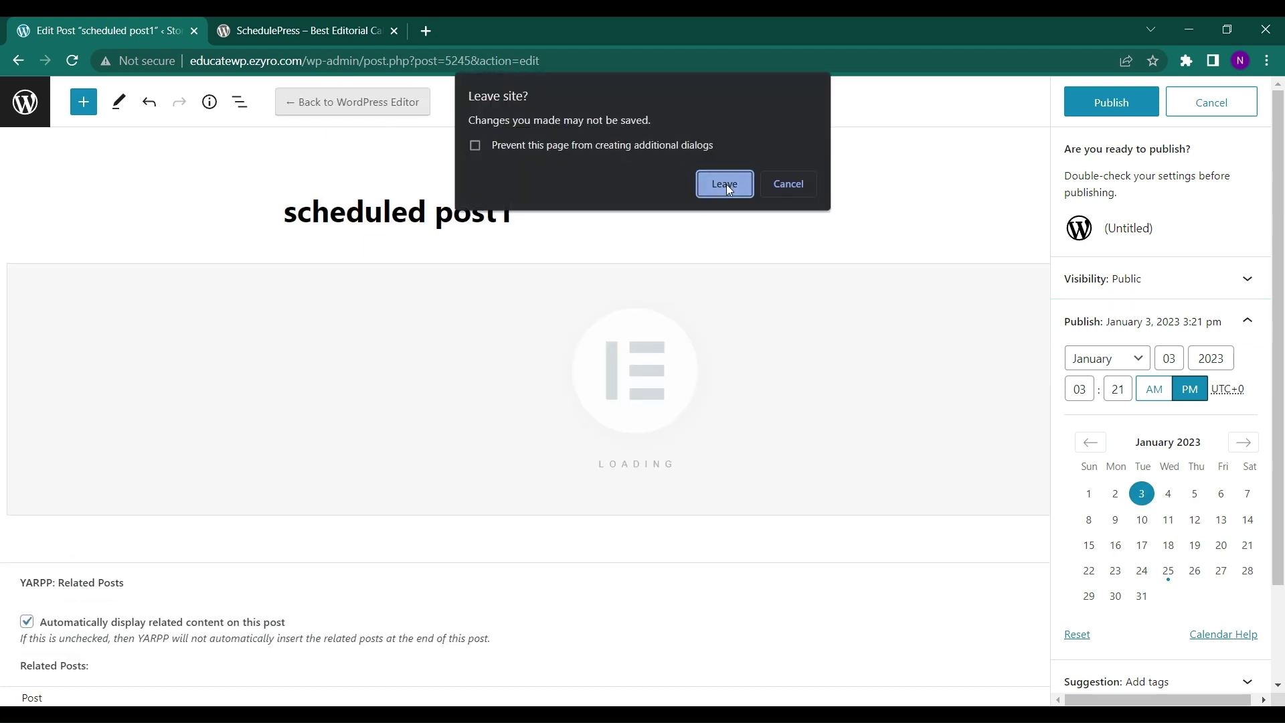
pyautogui.click(726, 186)
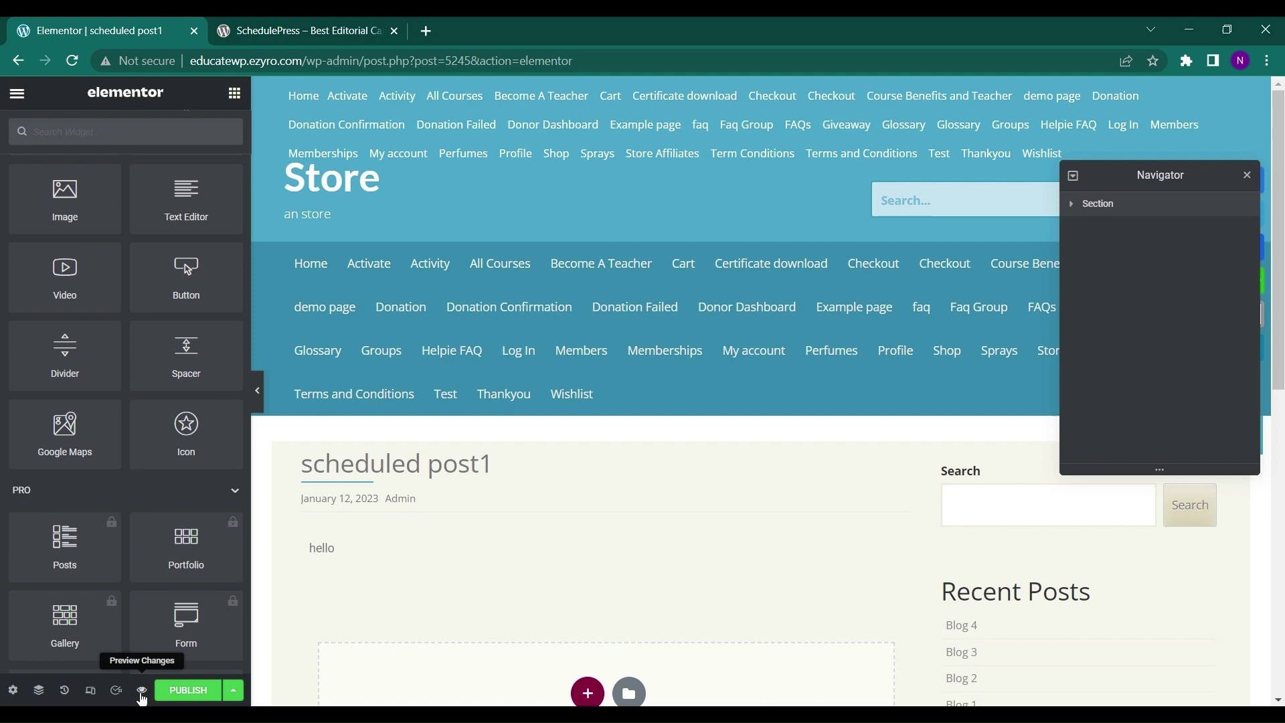
# - Open the SchedulePress publishing options in Elementor, view the date calendar and close it
pyautogui.click(116, 691)
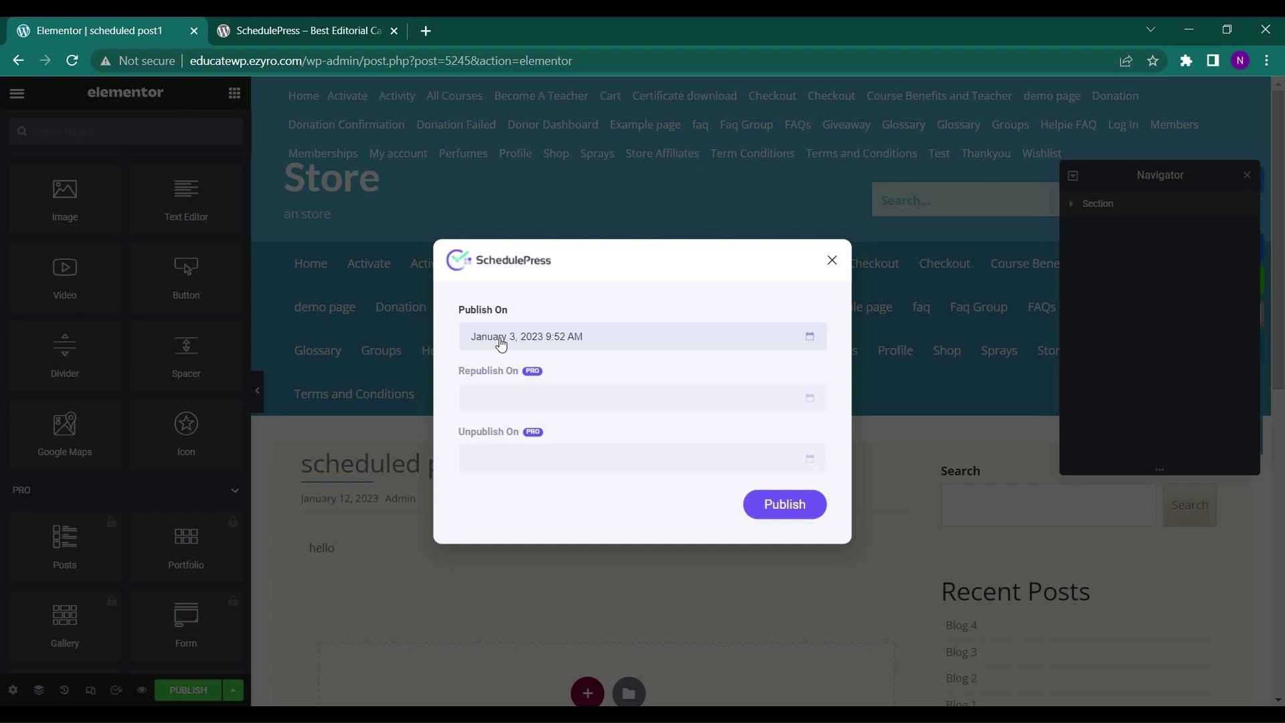
pyautogui.click(510, 341)
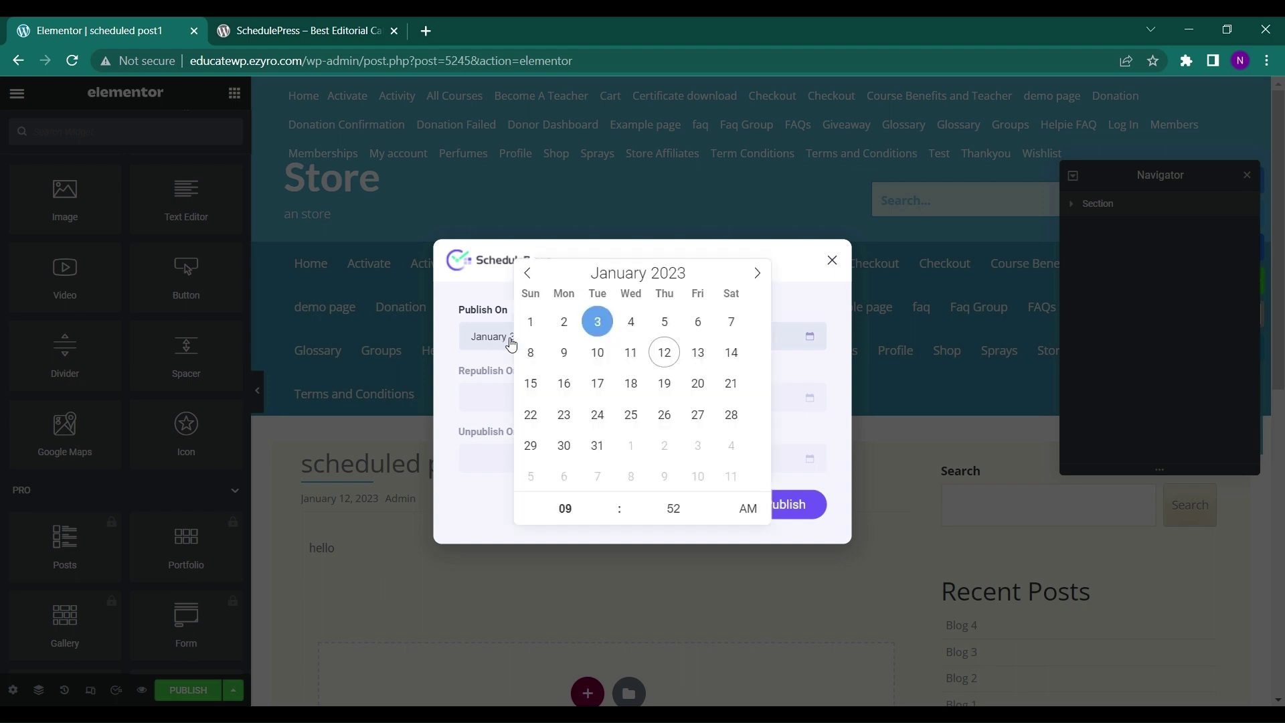
pyautogui.click(804, 284)
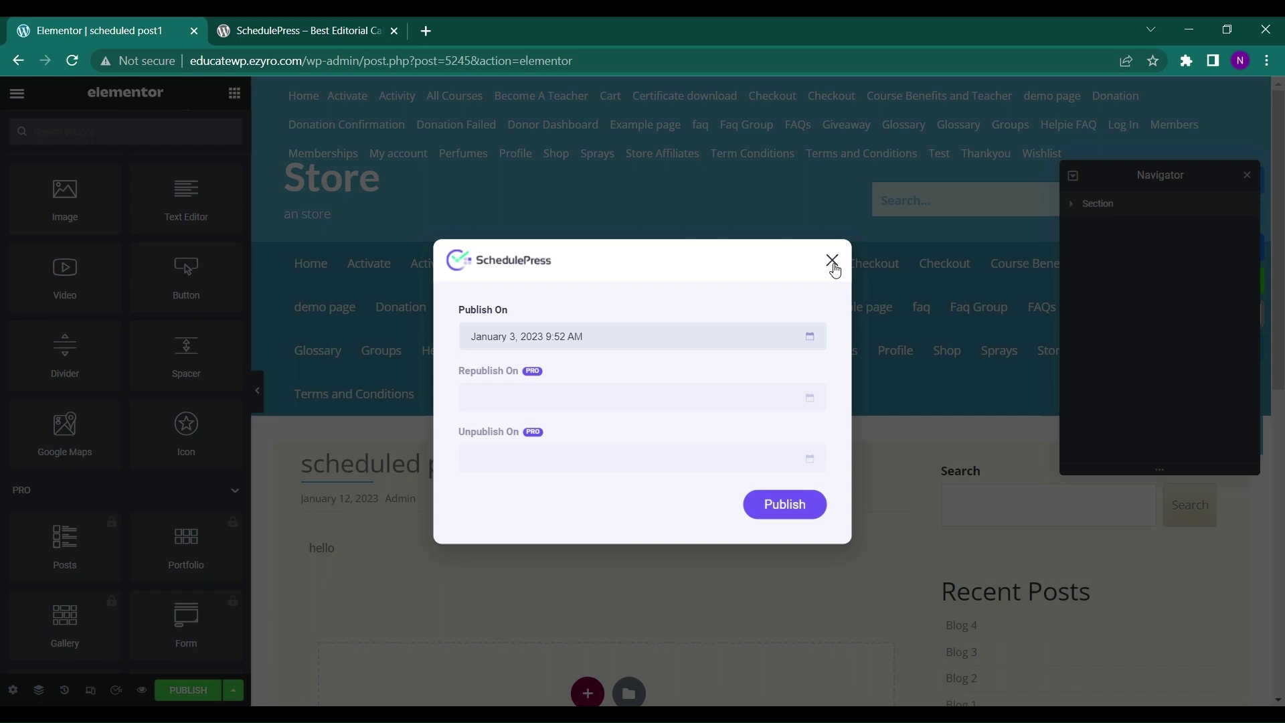
pyautogui.click(831, 261)
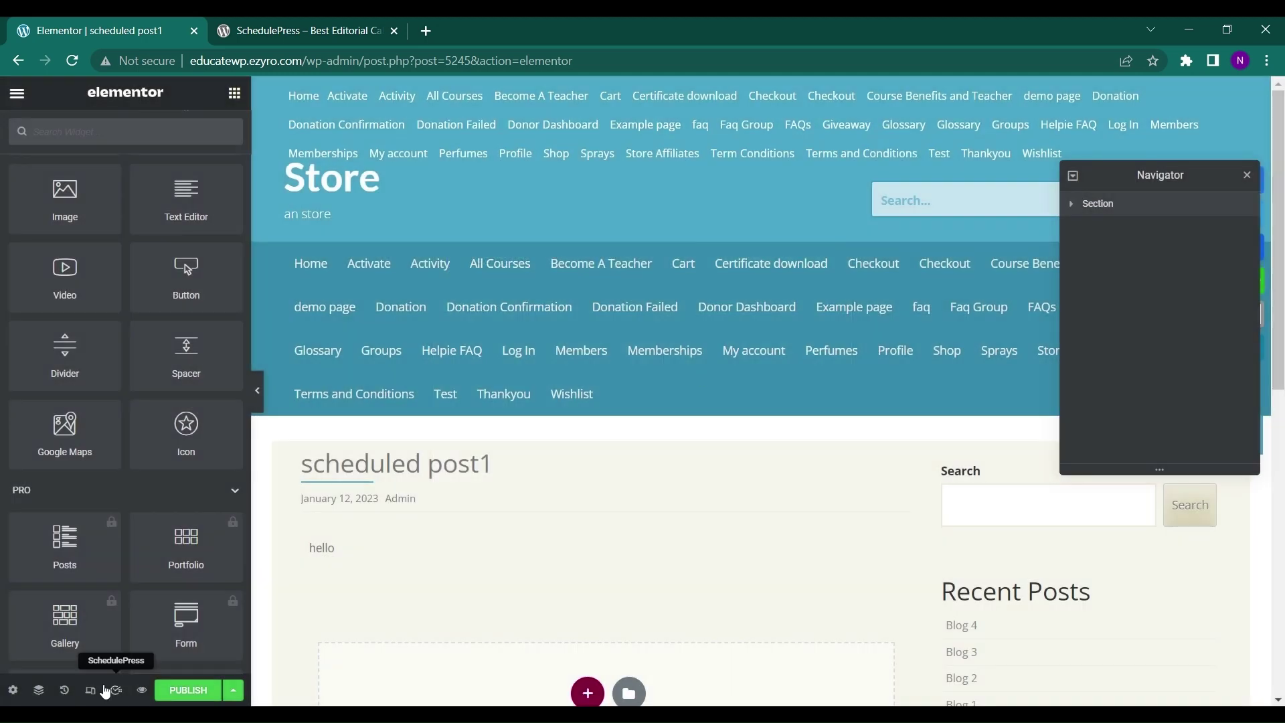
# - Reopen SchedulePress and schedule the post for January 13, 2023 9:52 AM
pyautogui.click(115, 691)
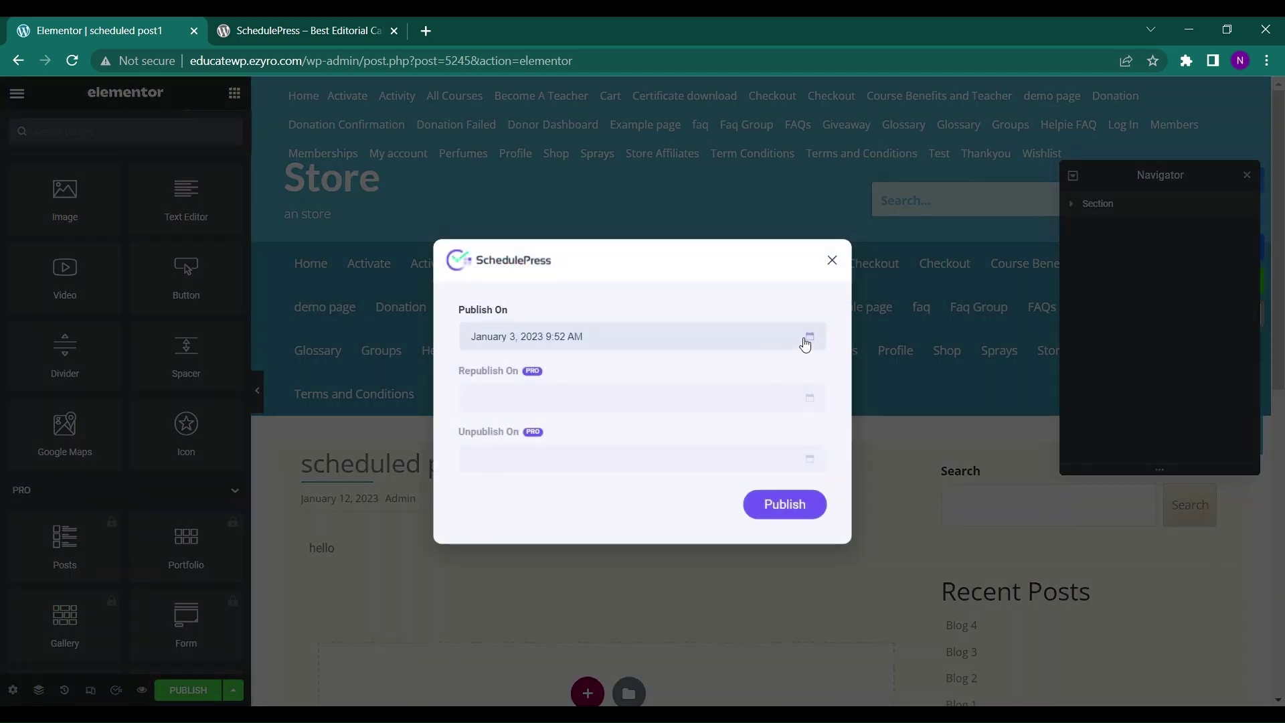
pyautogui.click(807, 342)
pyautogui.click(664, 353)
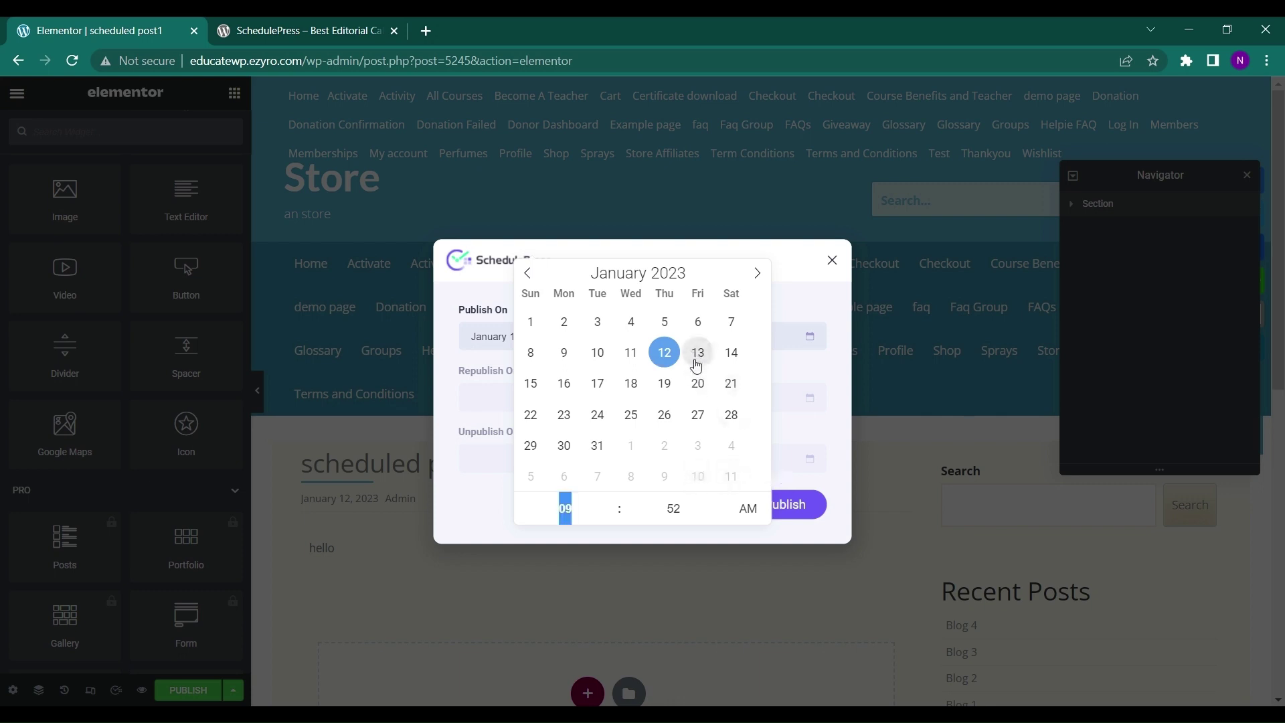
pyautogui.click(697, 353)
pyautogui.click(791, 509)
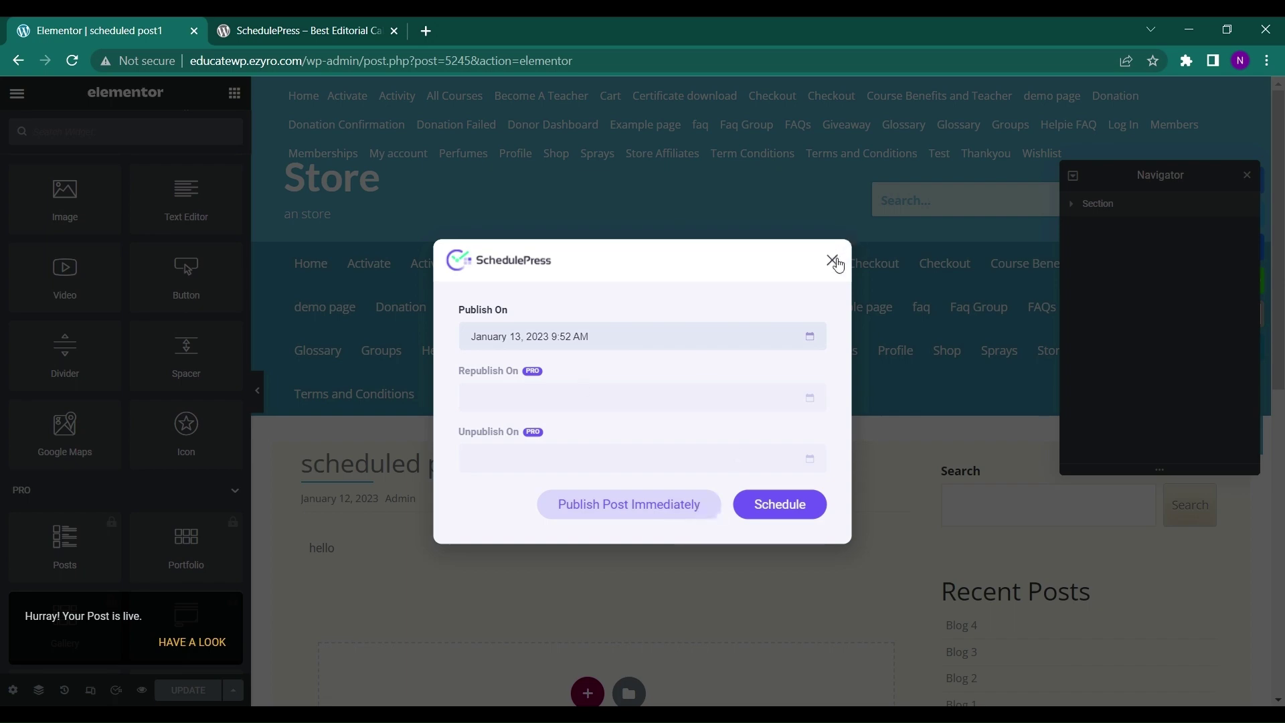
pyautogui.click(831, 260)
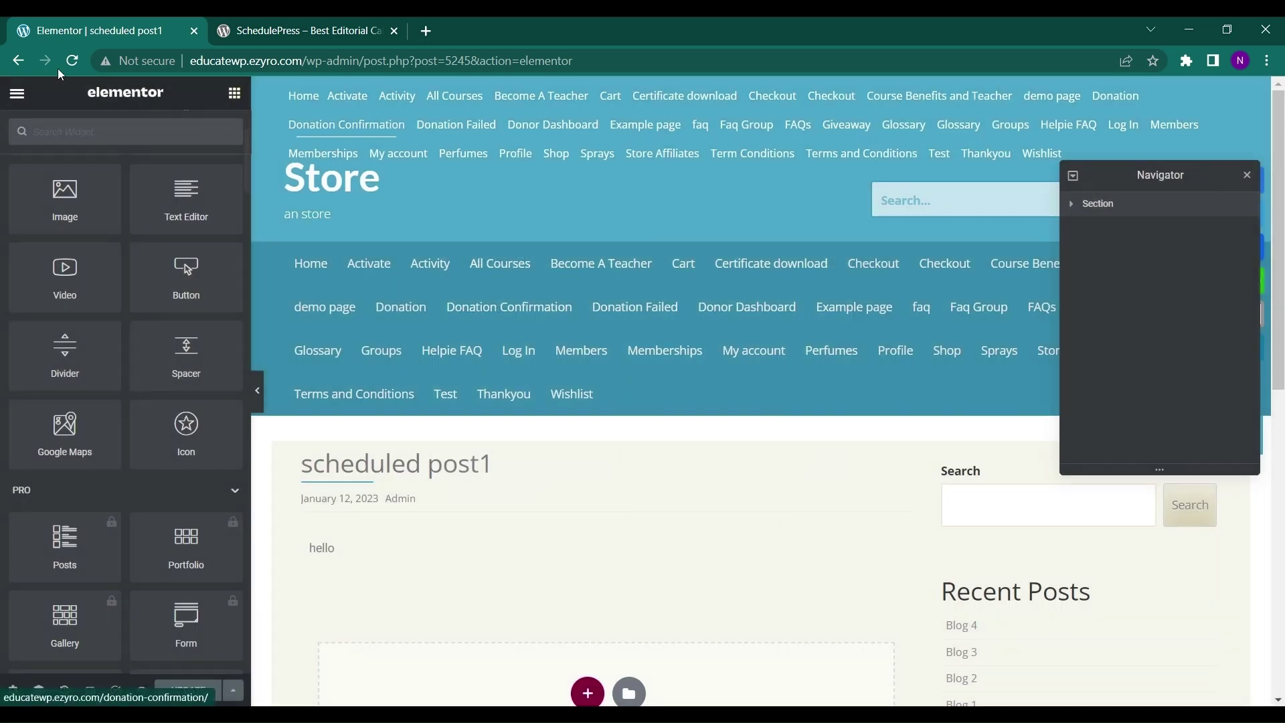
# - Go back to the Posts list, refresh it, open 'scheduled post1', then return to All Posts
pyautogui.click(10, 65)
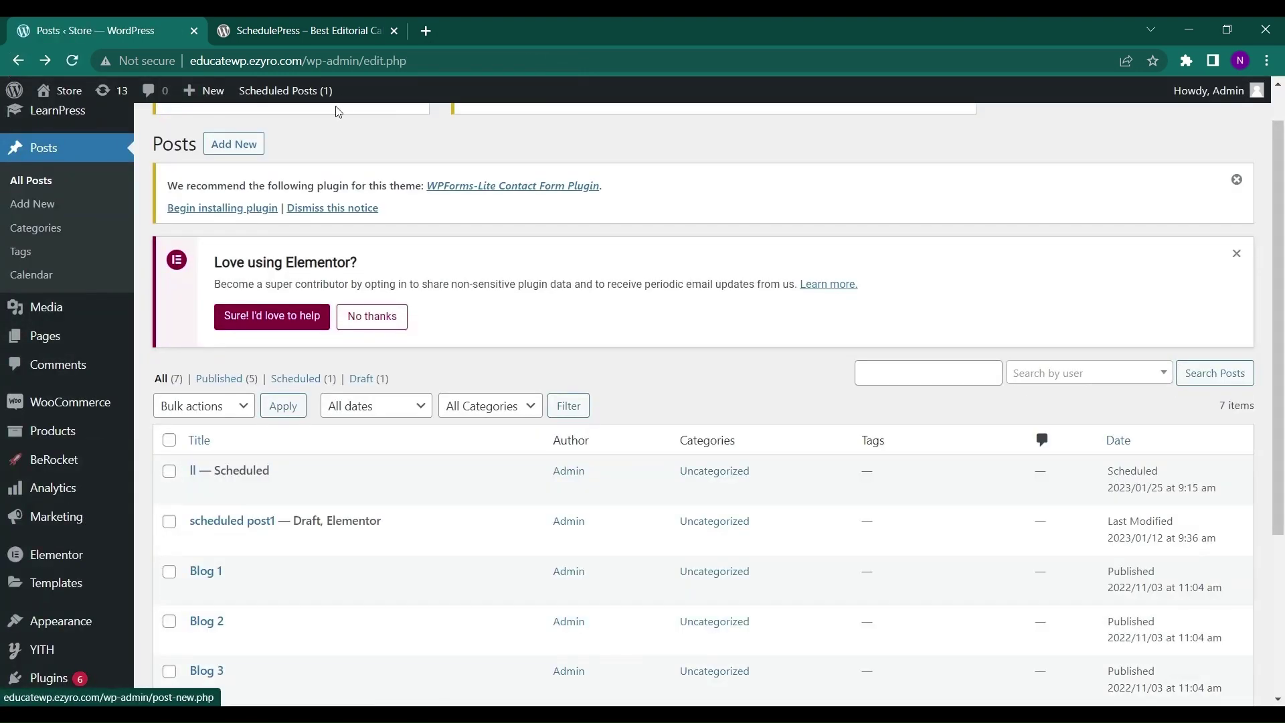
pyautogui.click(71, 60)
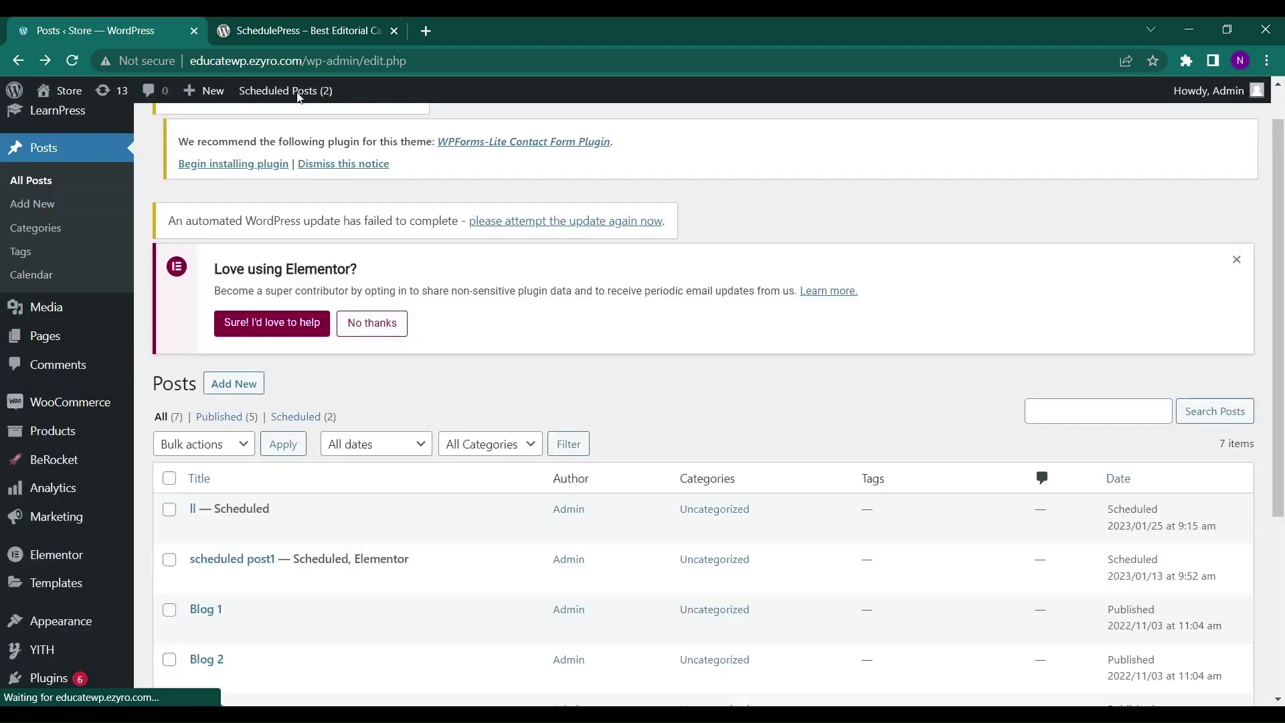
pyautogui.moveTo(285, 91)
pyautogui.click(308, 133)
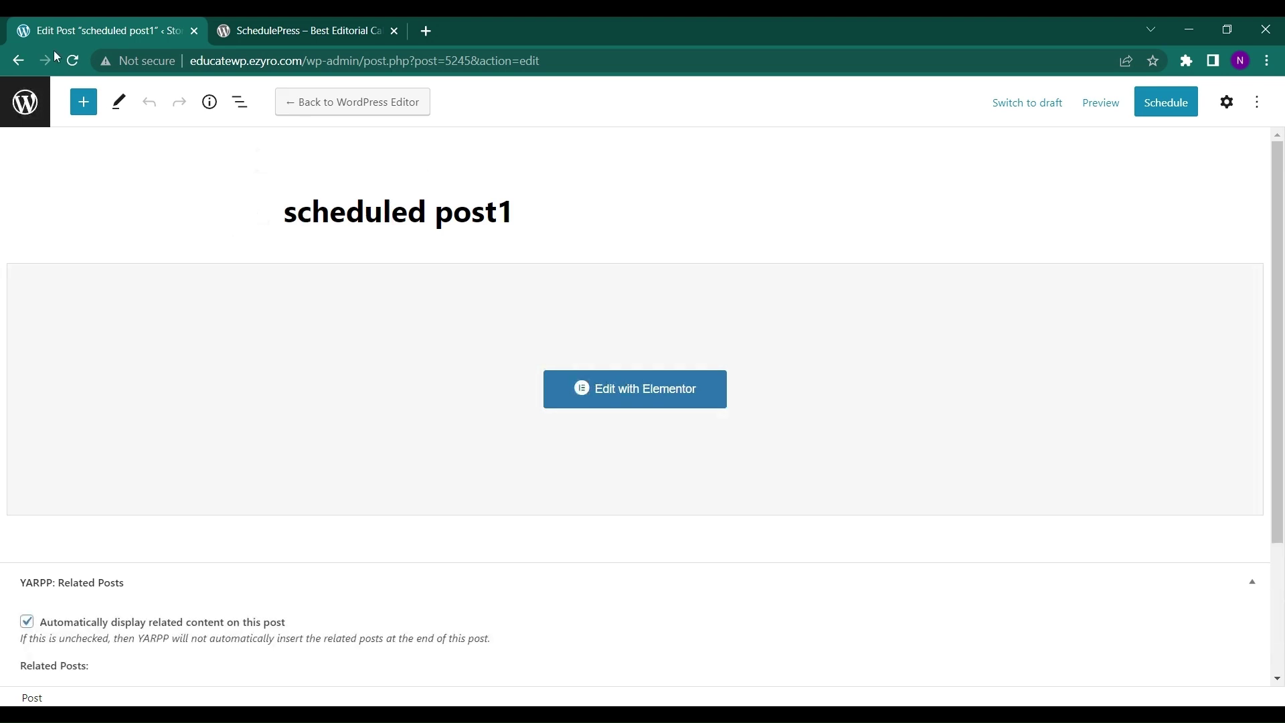
pyautogui.click(12, 64)
pyautogui.moveTo(43, 543)
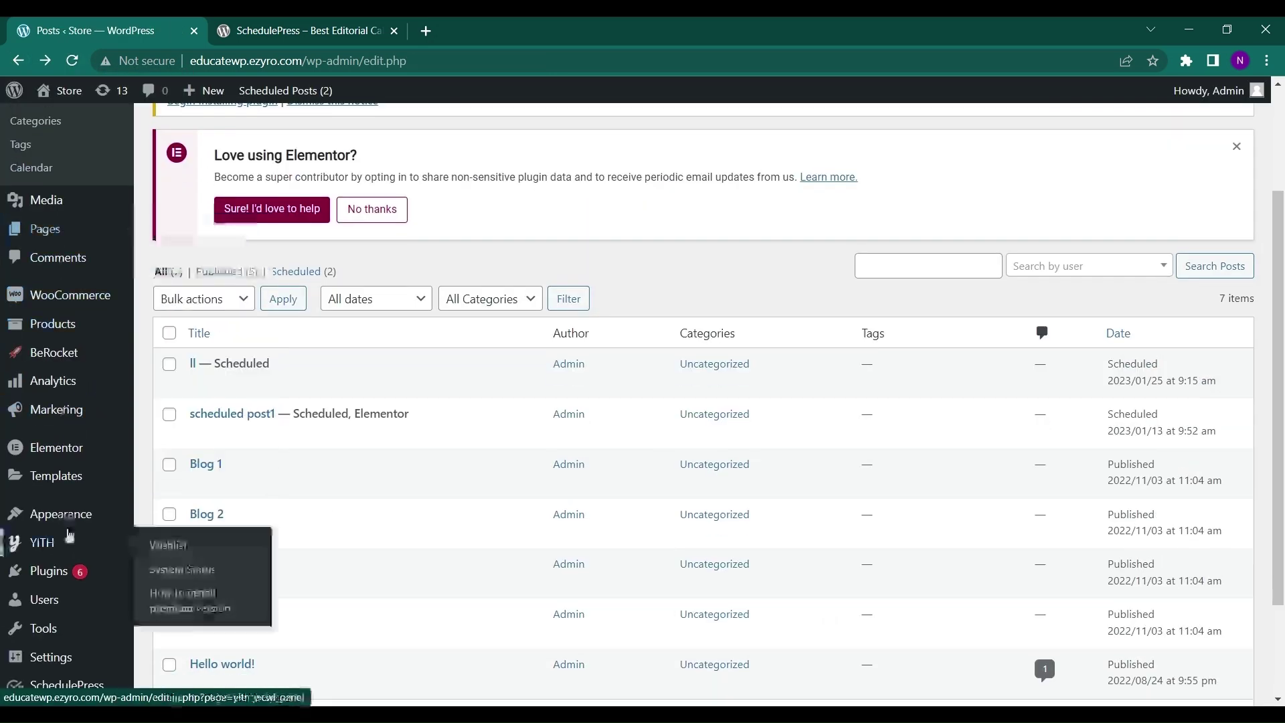
pyautogui.scroll(-2, 69, 532)
# - Open SchedulePress from the admin sidebar and go to its Calendar for January 2023
pyautogui.moveTo(67, 685)
pyautogui.click(60, 618)
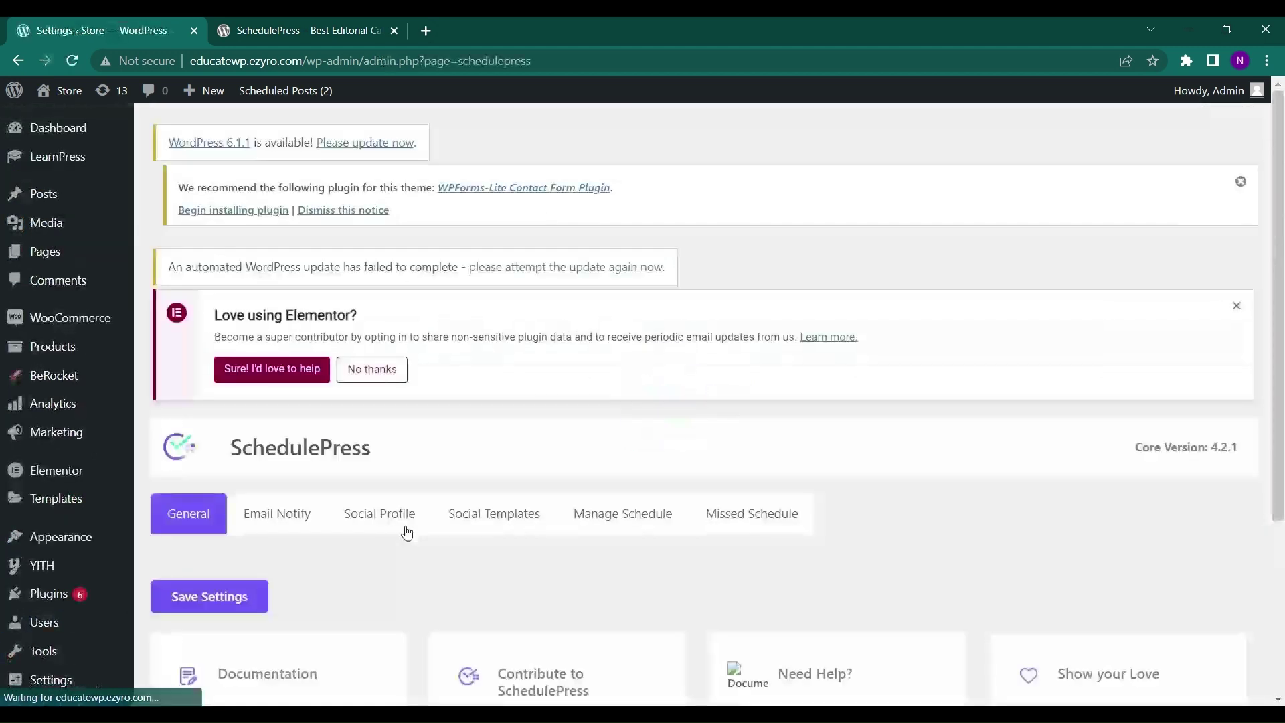
pyautogui.scroll(-3, 405, 524)
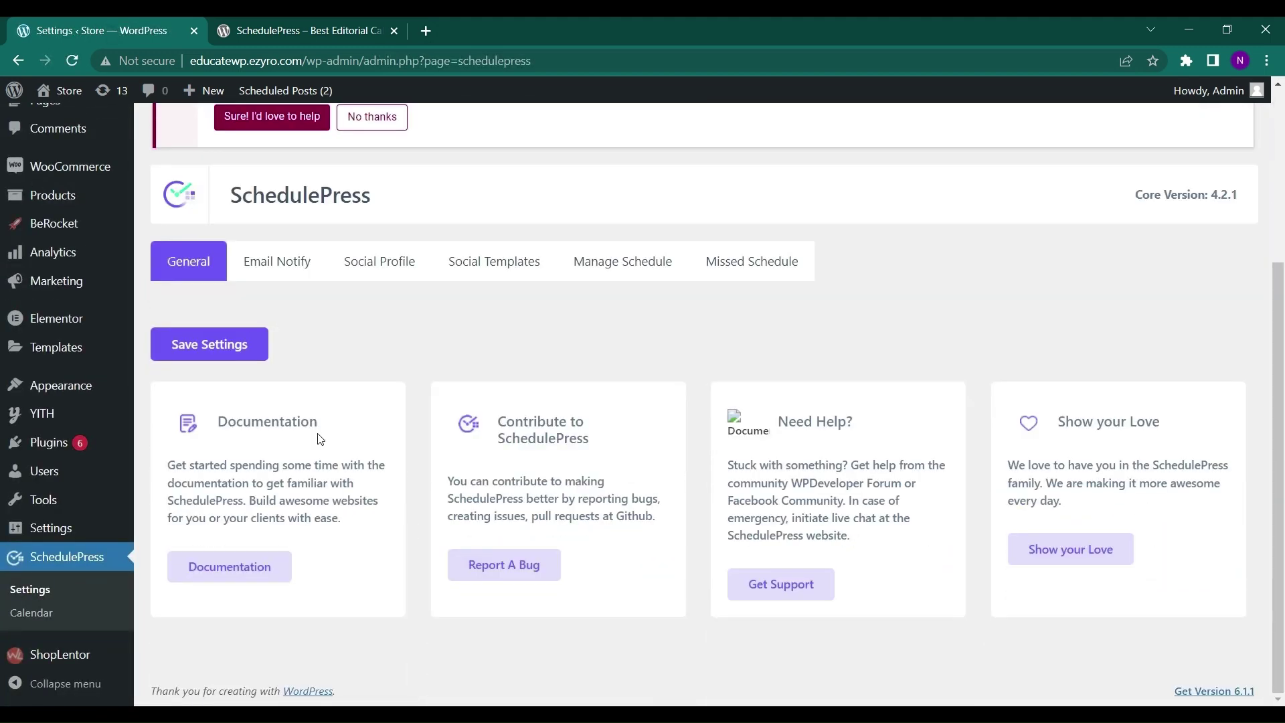
pyautogui.scroll(3, 303, 304)
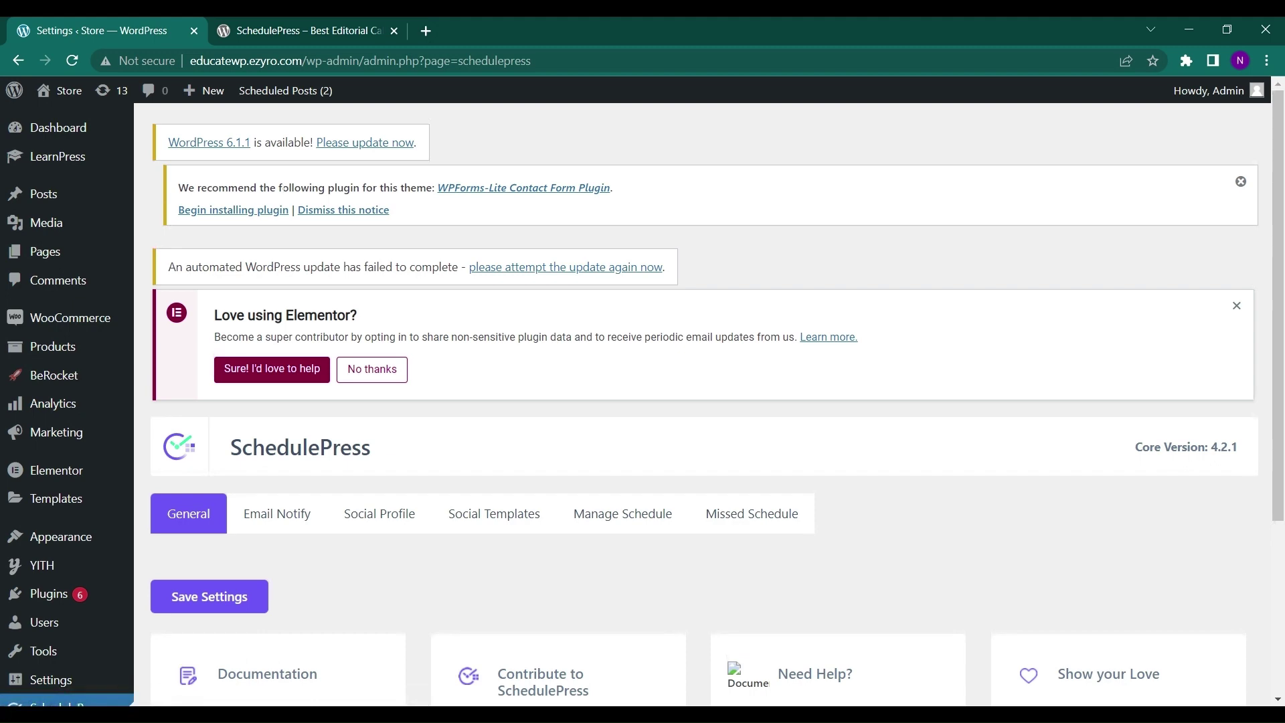
pyautogui.scroll(-3, 703, 403)
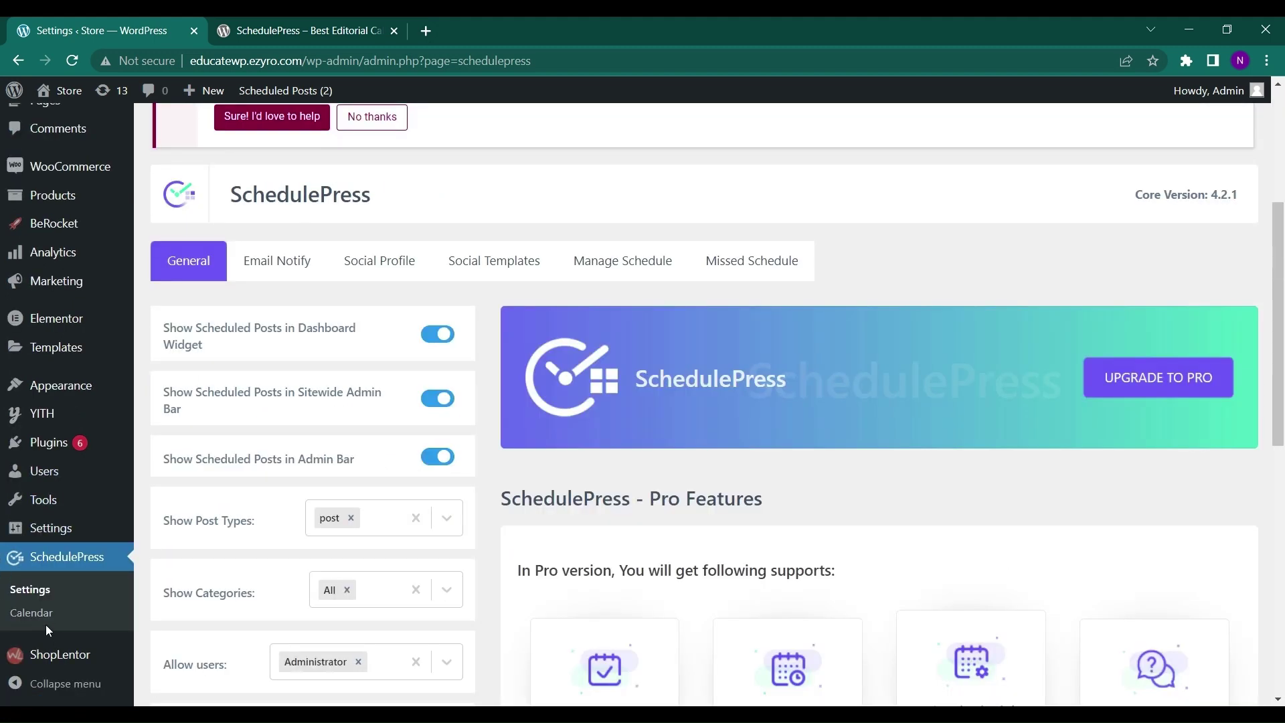
pyautogui.click(45, 617)
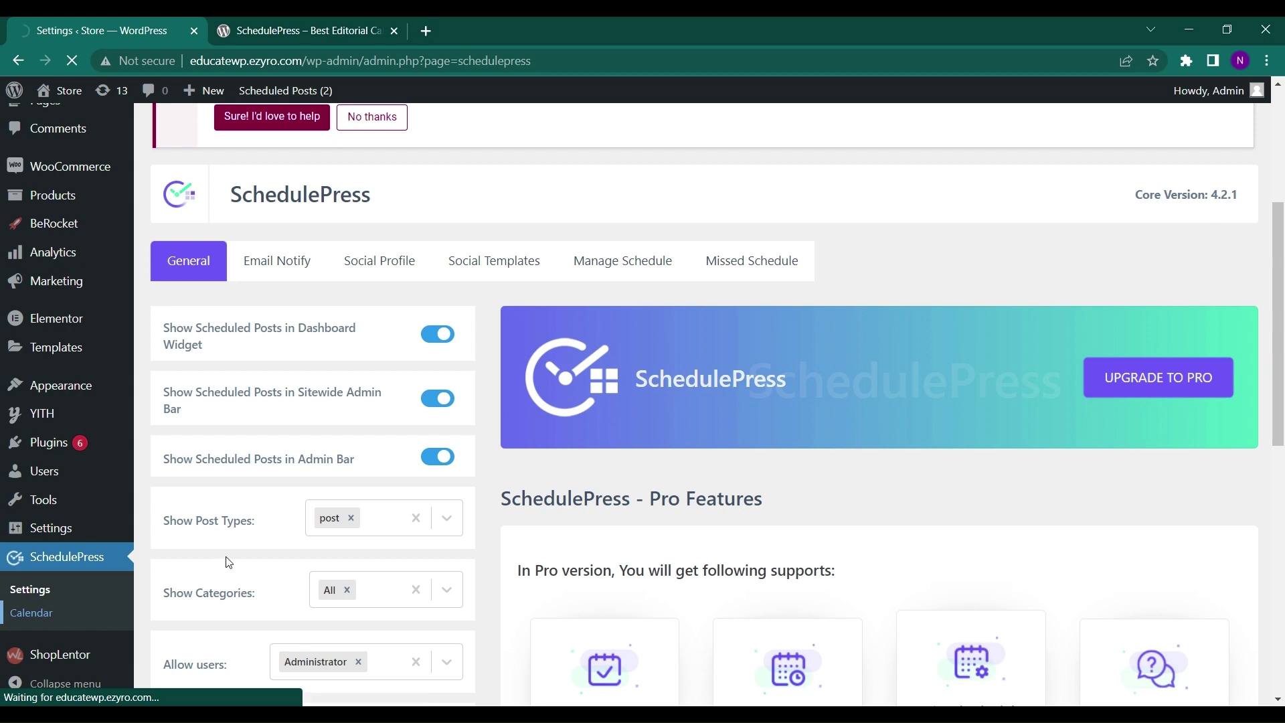
pyautogui.scroll(-1, 230, 562)
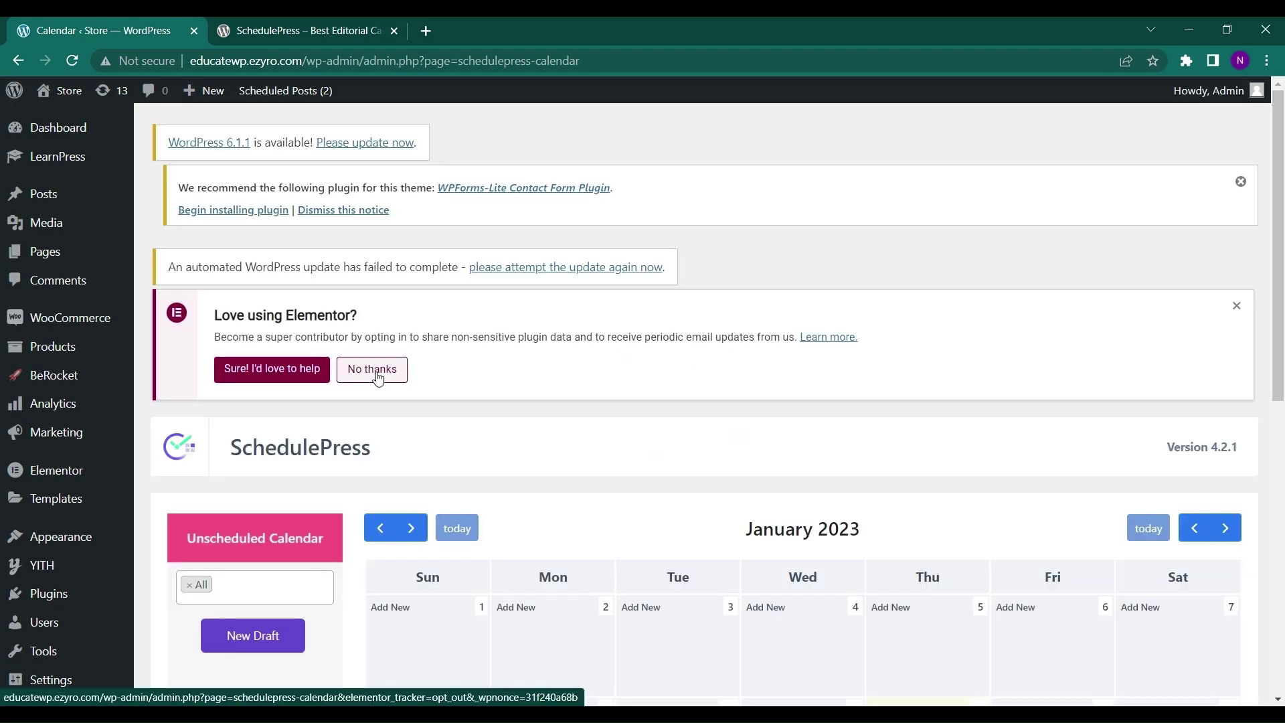
pyautogui.scroll(-1, 377, 379)
pyautogui.scroll(-2, 376, 379)
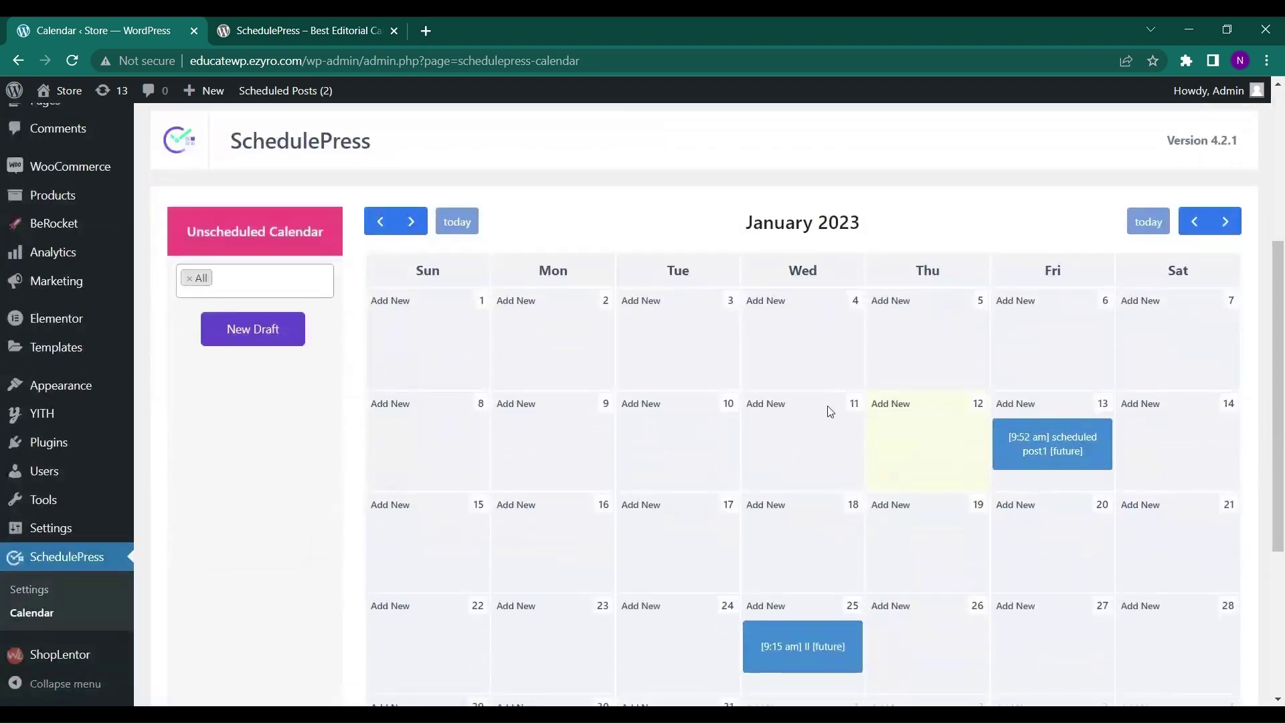
pyautogui.scroll(-2, 1014, 447)
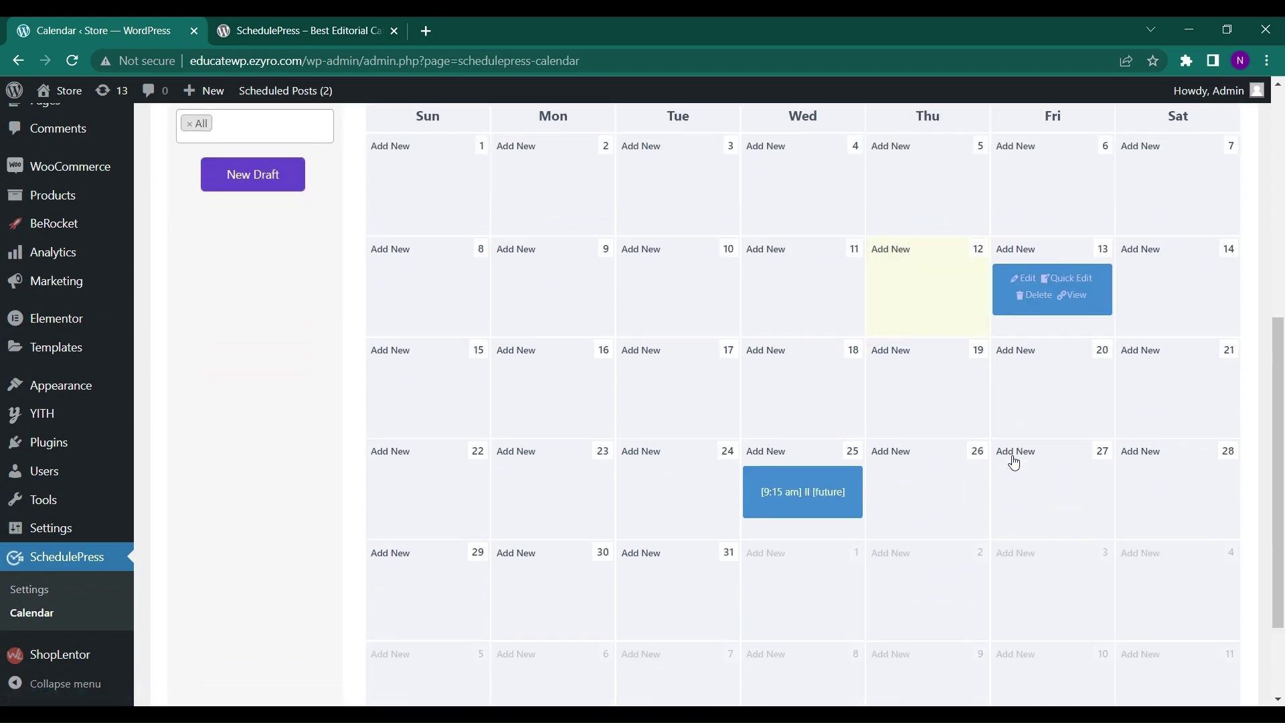
pyautogui.scroll(-1, 798, 493)
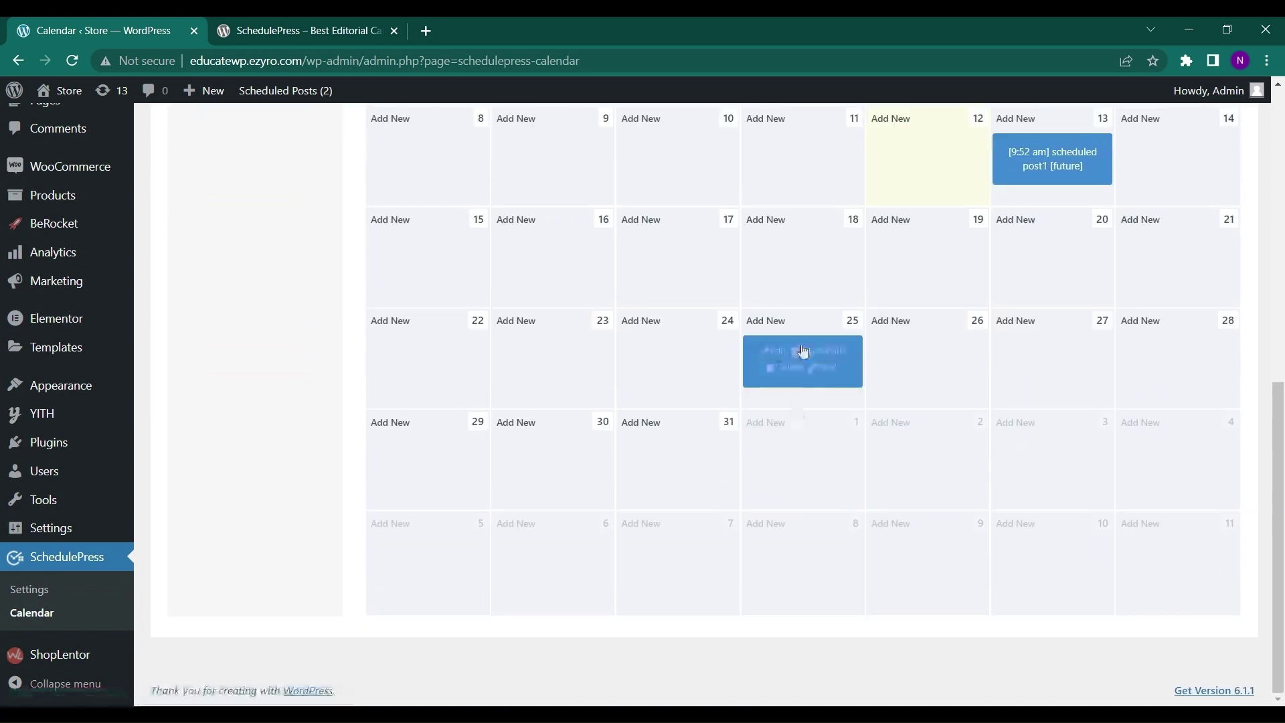
pyautogui.moveTo(802, 492)
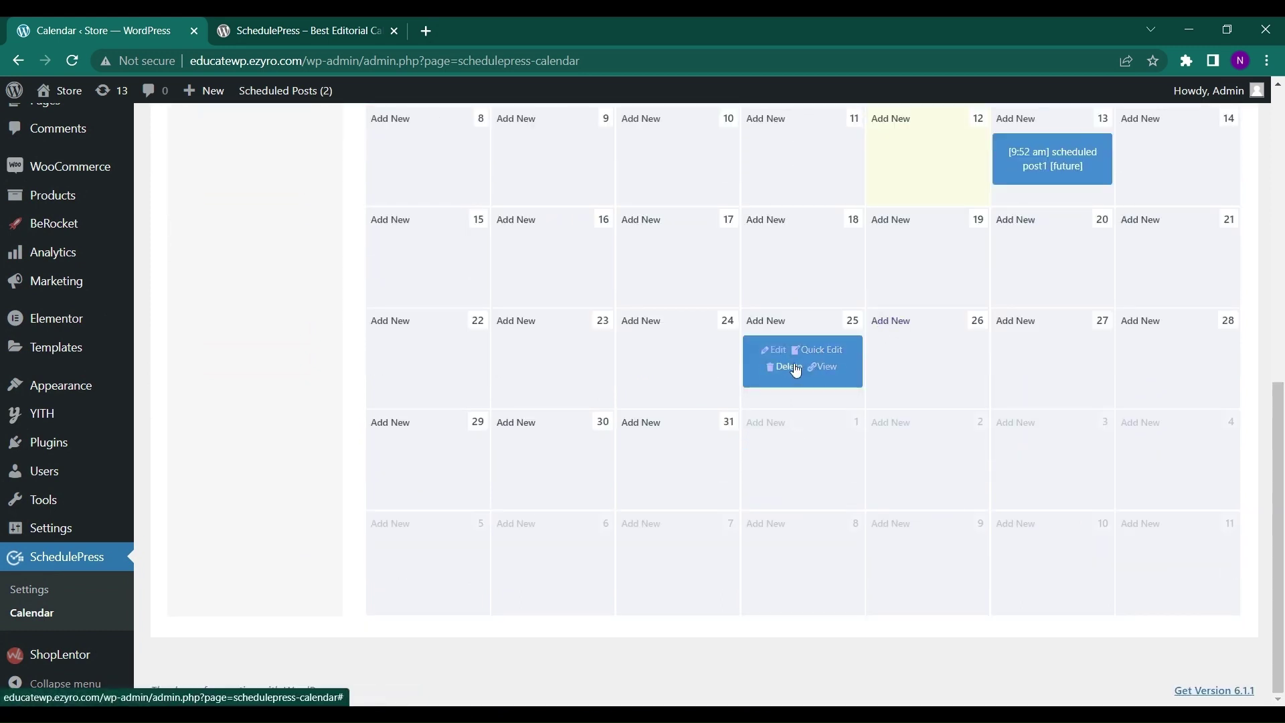
pyautogui.scroll(2, 793, 368)
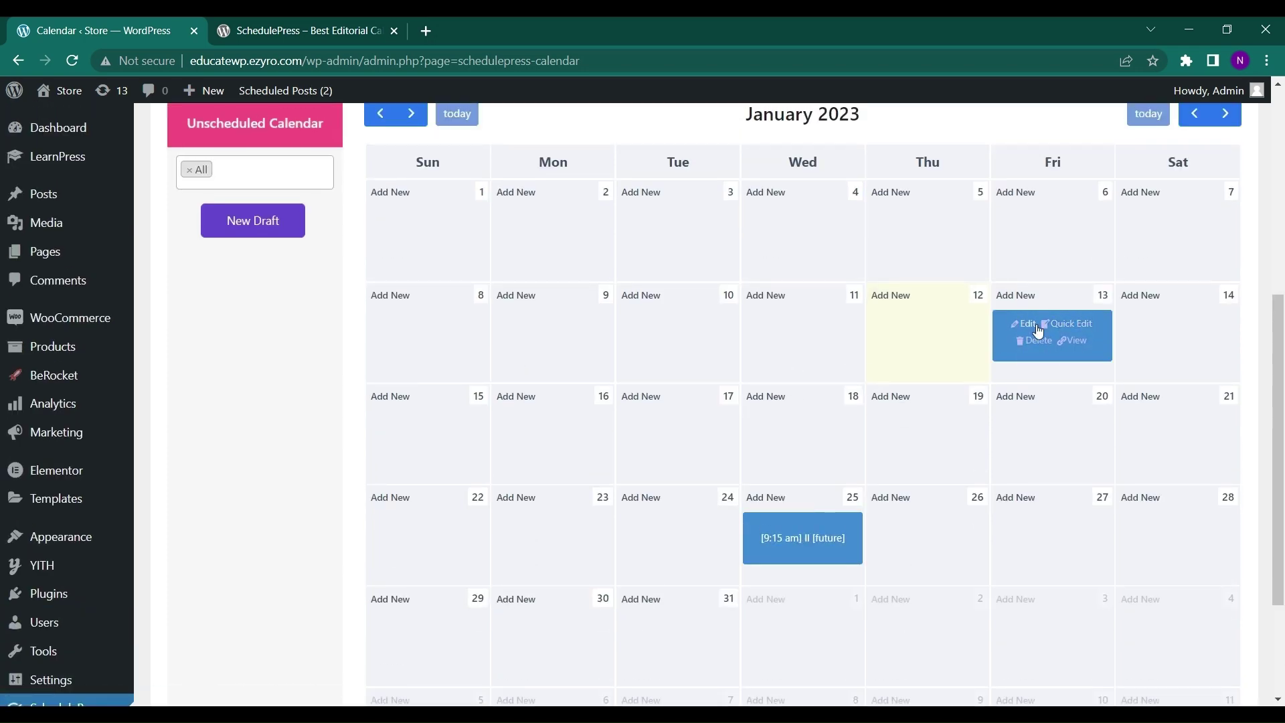
pyautogui.scroll(1, 561, 316)
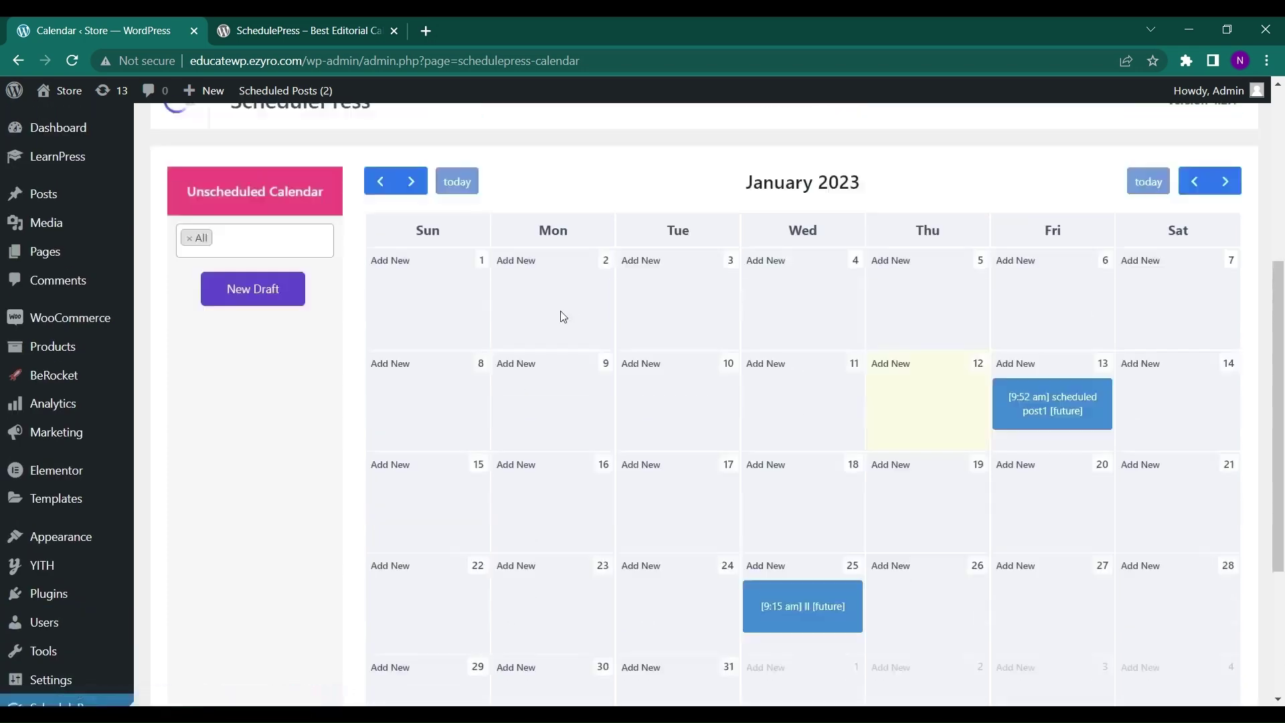
pyautogui.scroll(1, 522, 319)
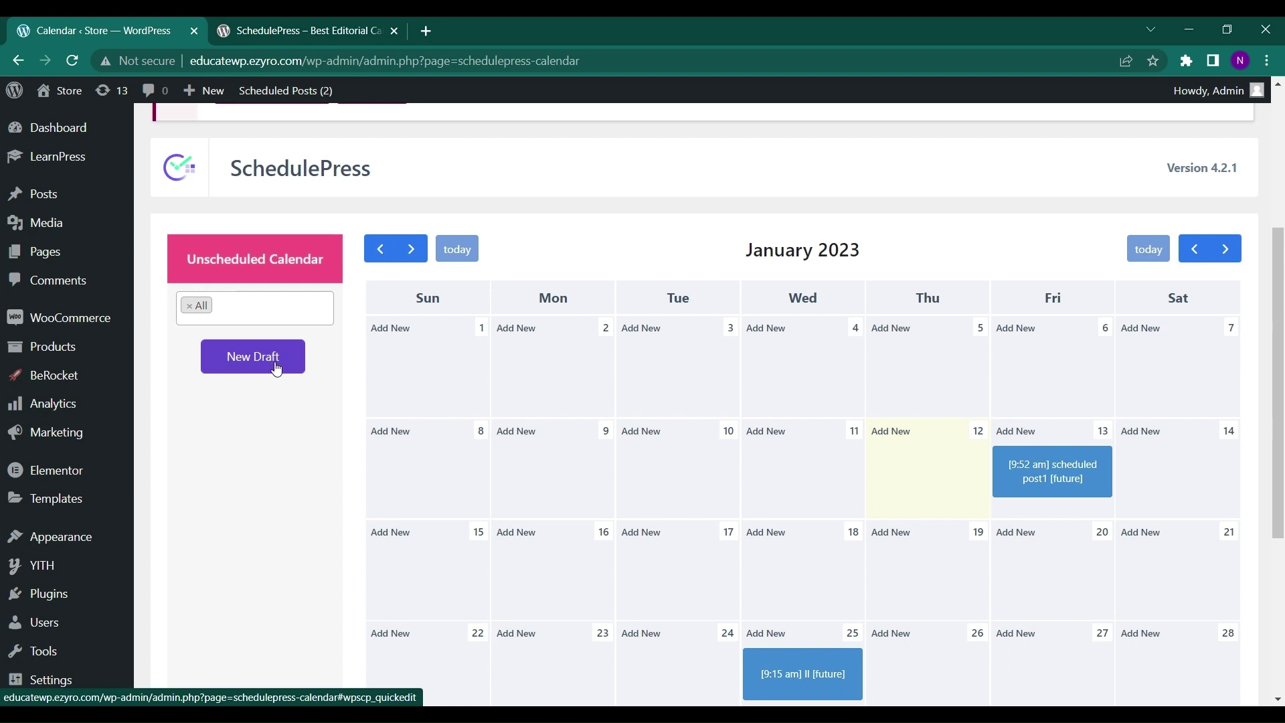
pyautogui.click(253, 356)
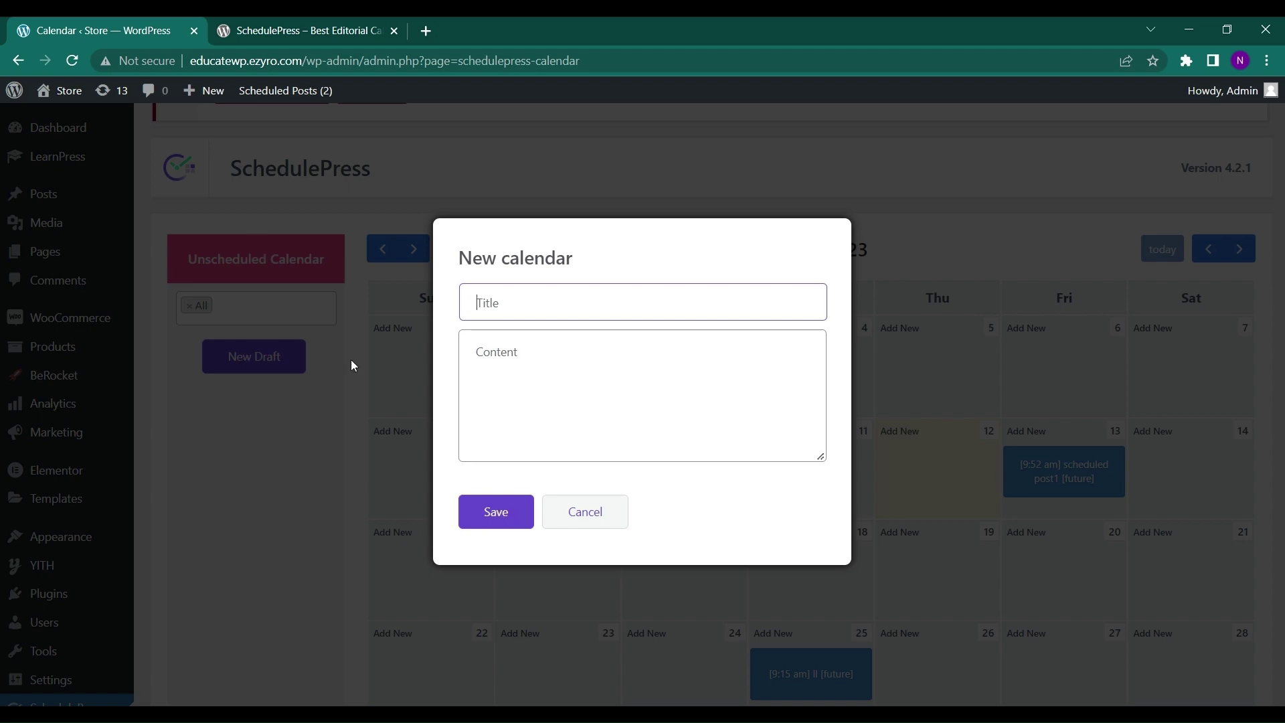
pyautogui.click(585, 513)
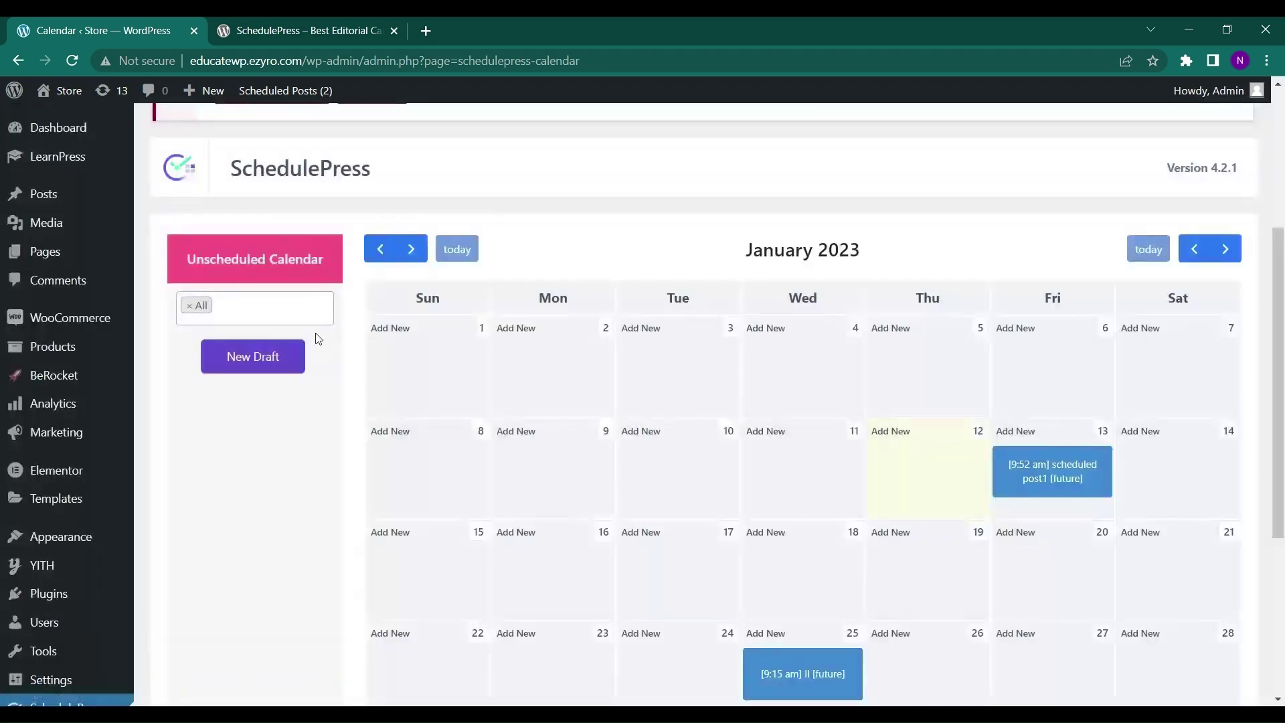
pyautogui.scroll(-2, 605, 465)
pyautogui.scroll(3, 605, 464)
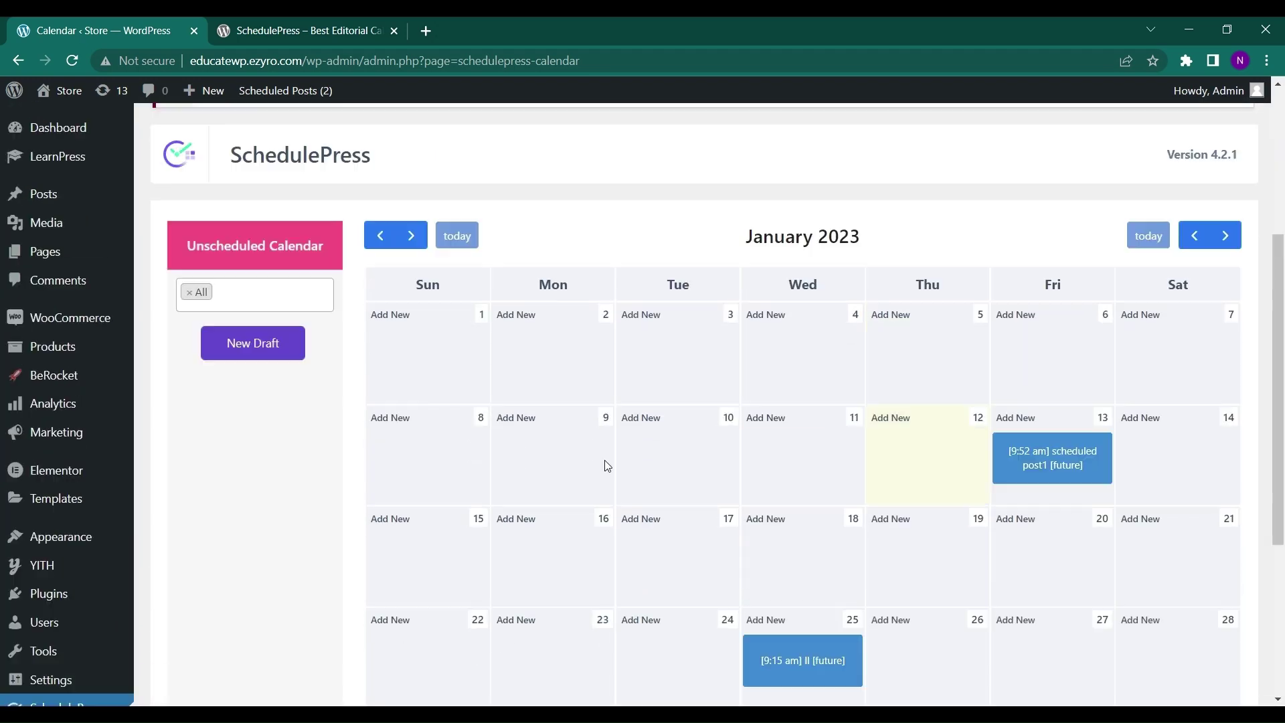
pyautogui.scroll(-1, 502, 442)
pyautogui.scroll(3, 503, 442)
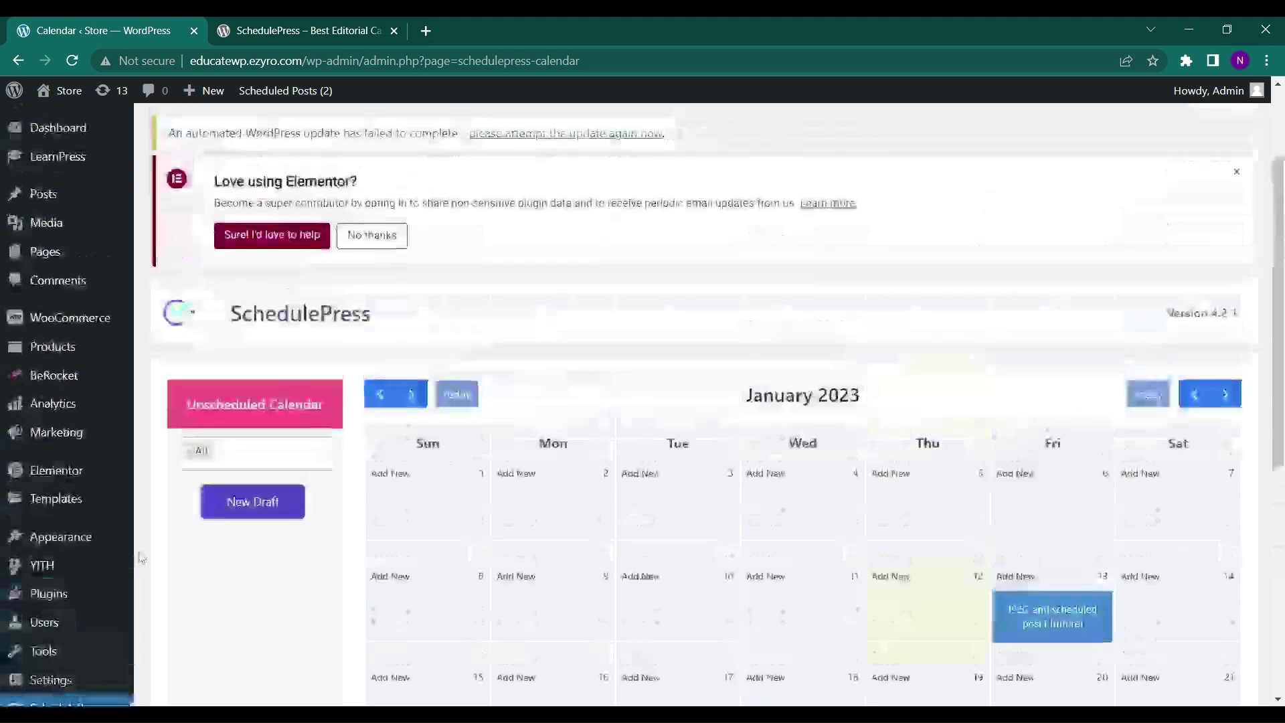
pyautogui.scroll(-2, 61, 483)
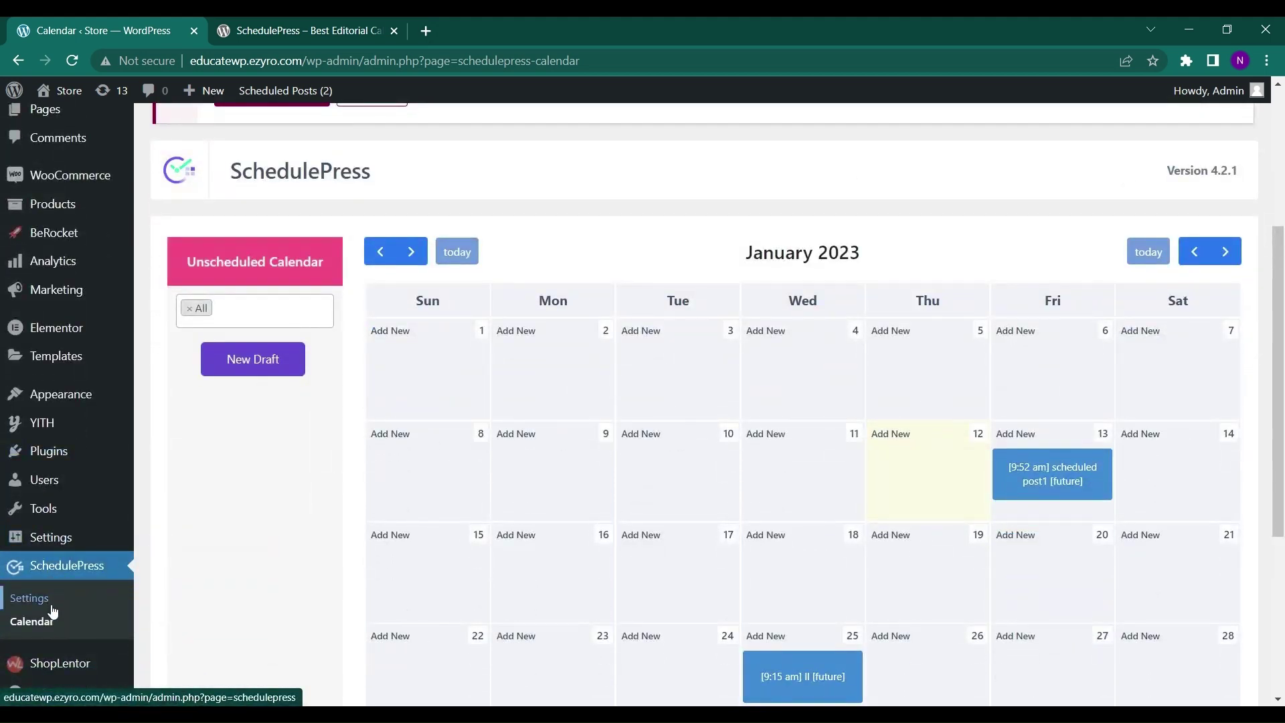
# - Scroll through SchedulePress General settings, then switch to its wordpress.org plugin page
pyautogui.click(53, 611)
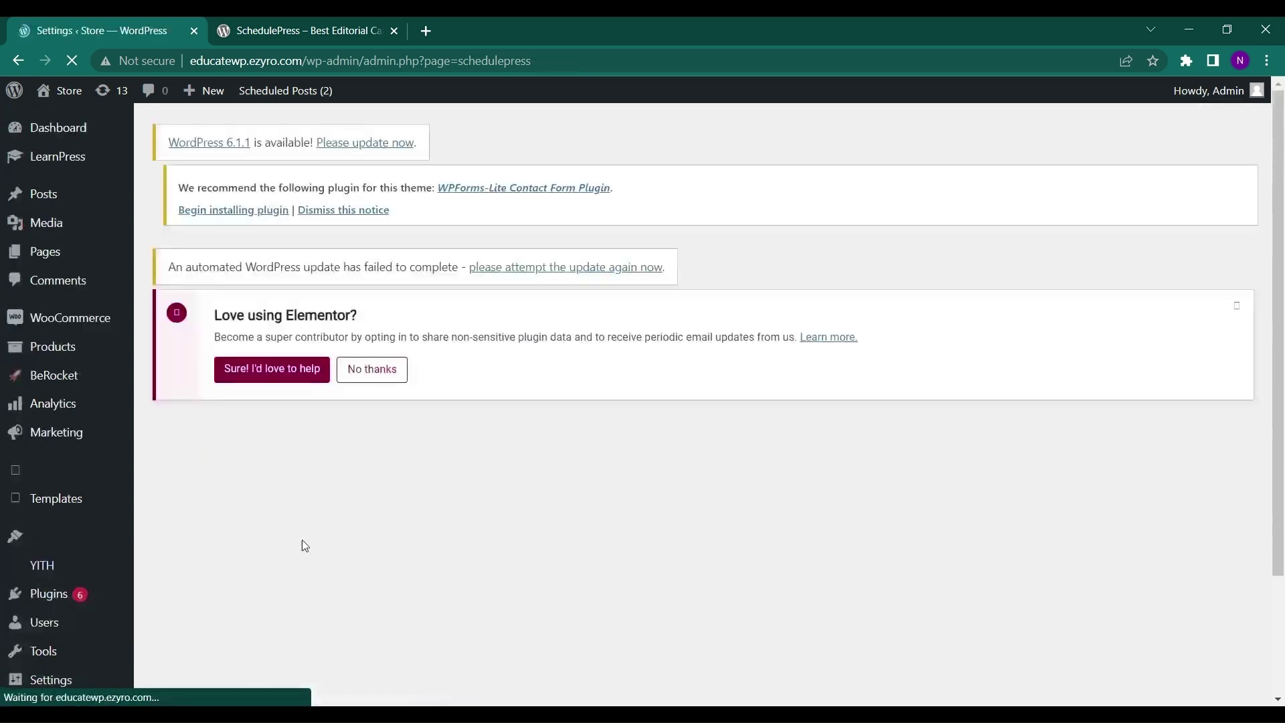
pyautogui.scroll(-2, 304, 545)
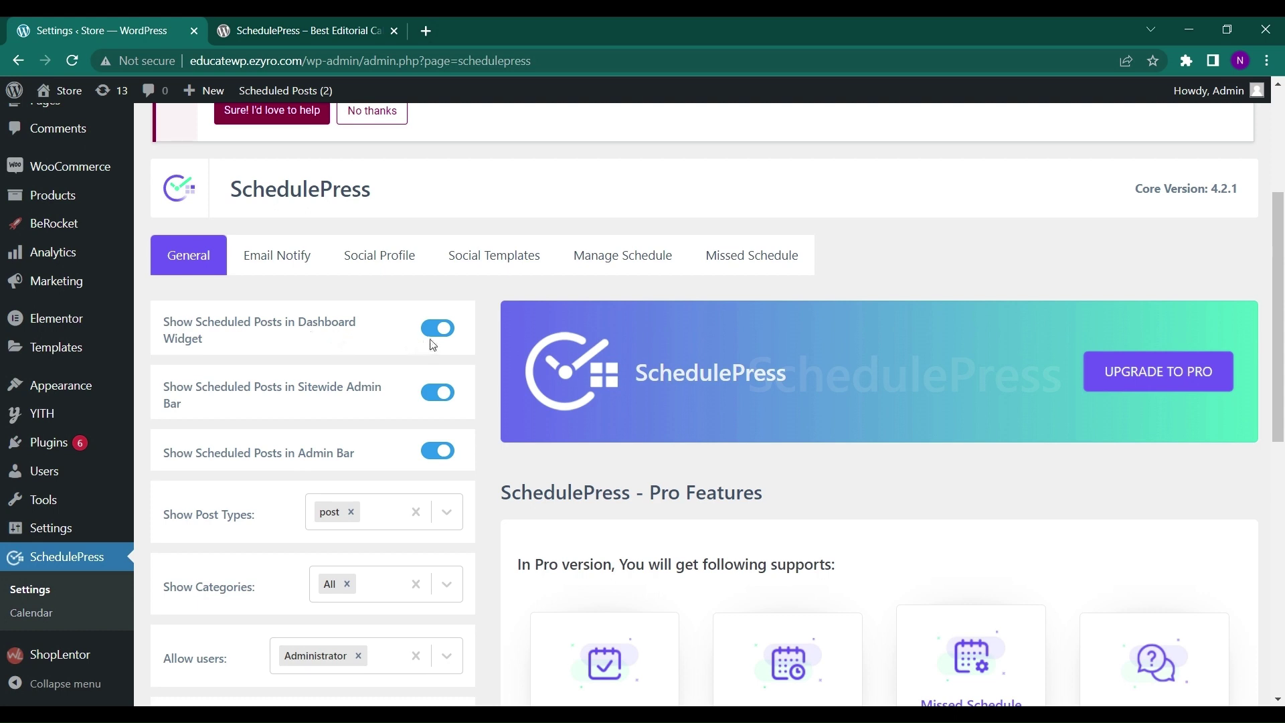
pyautogui.scroll(-1, 432, 344)
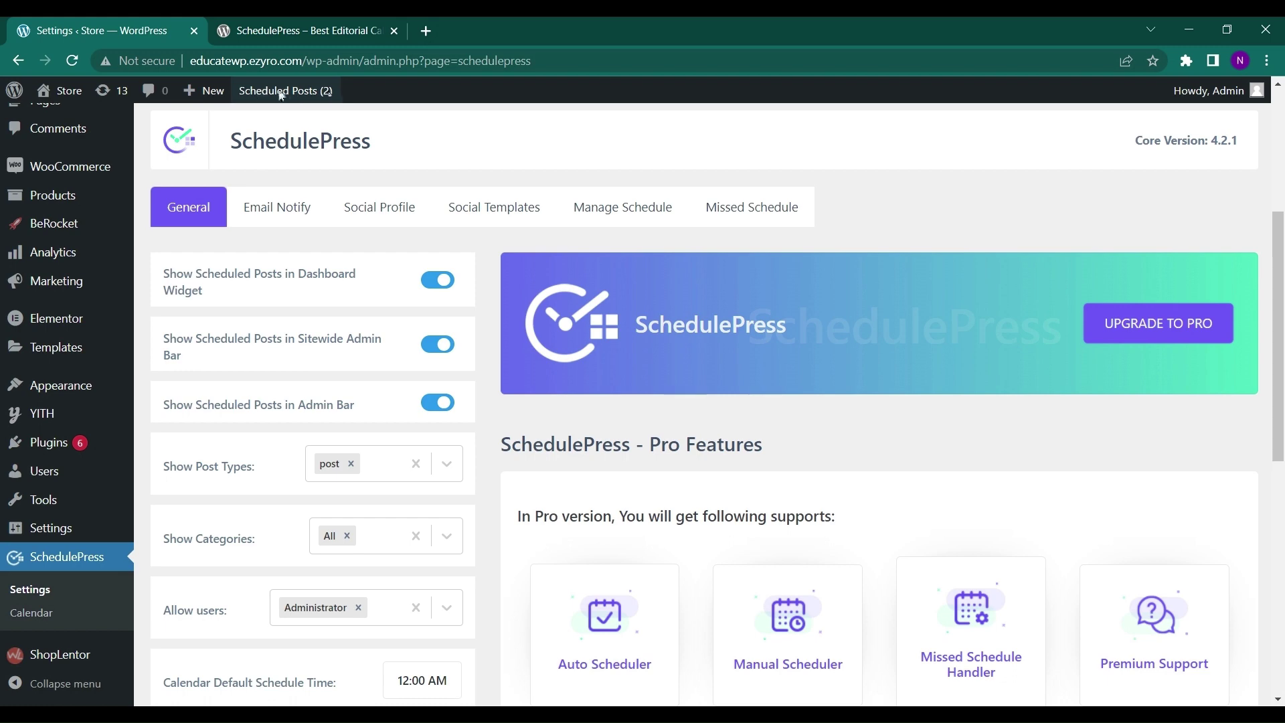
pyautogui.scroll(-2, 306, 361)
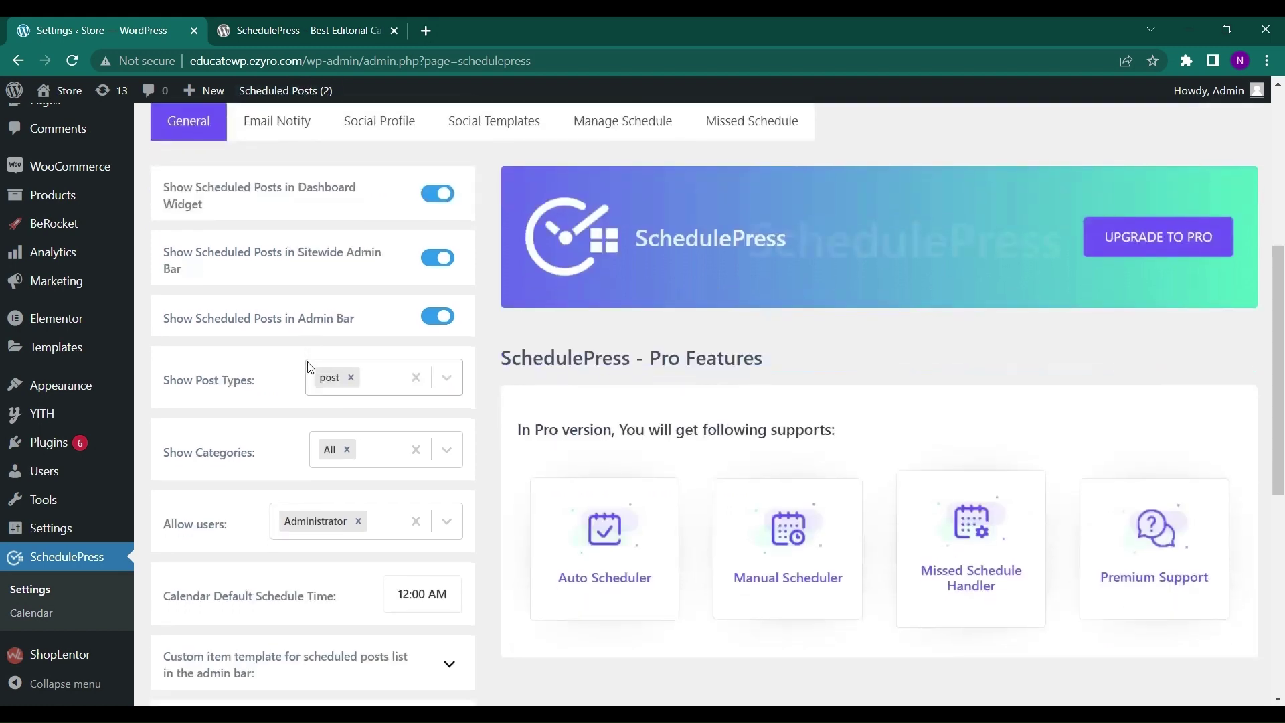
pyautogui.scroll(-3, 308, 367)
pyautogui.scroll(-3, 241, 357)
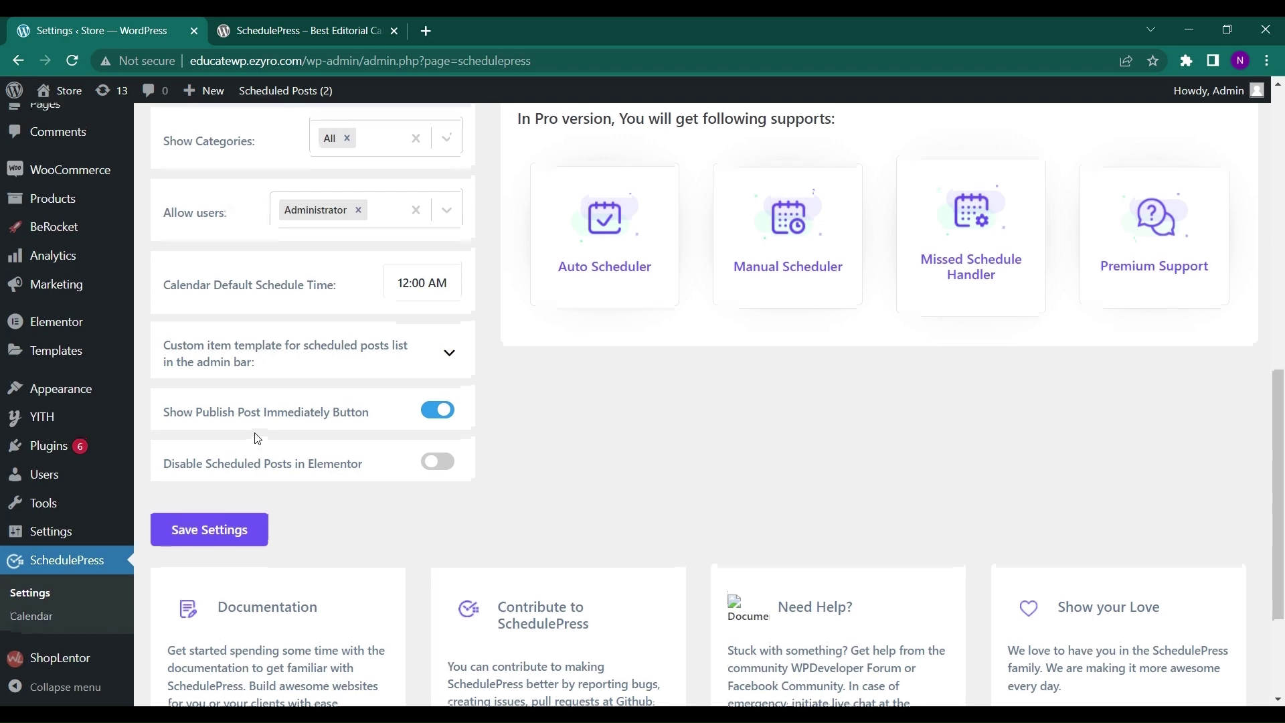
pyautogui.scroll(1, 221, 522)
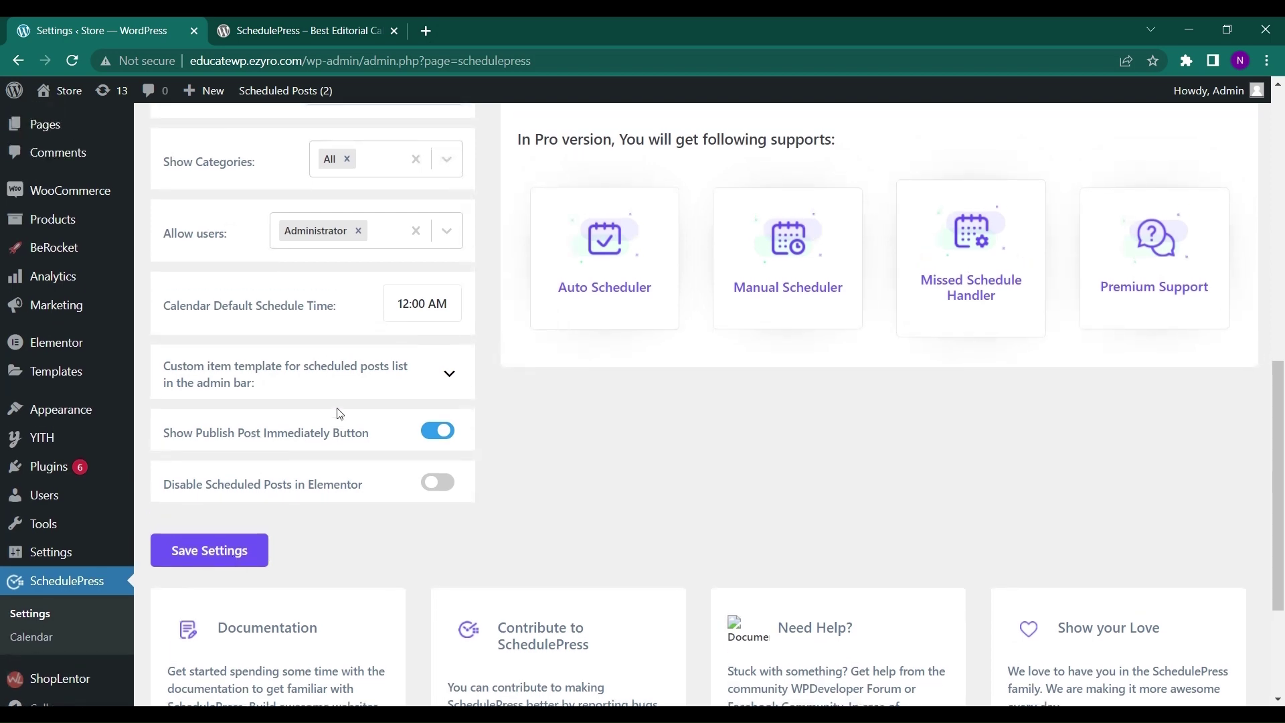
pyautogui.scroll(3, 339, 413)
pyautogui.scroll(3, 339, 413)
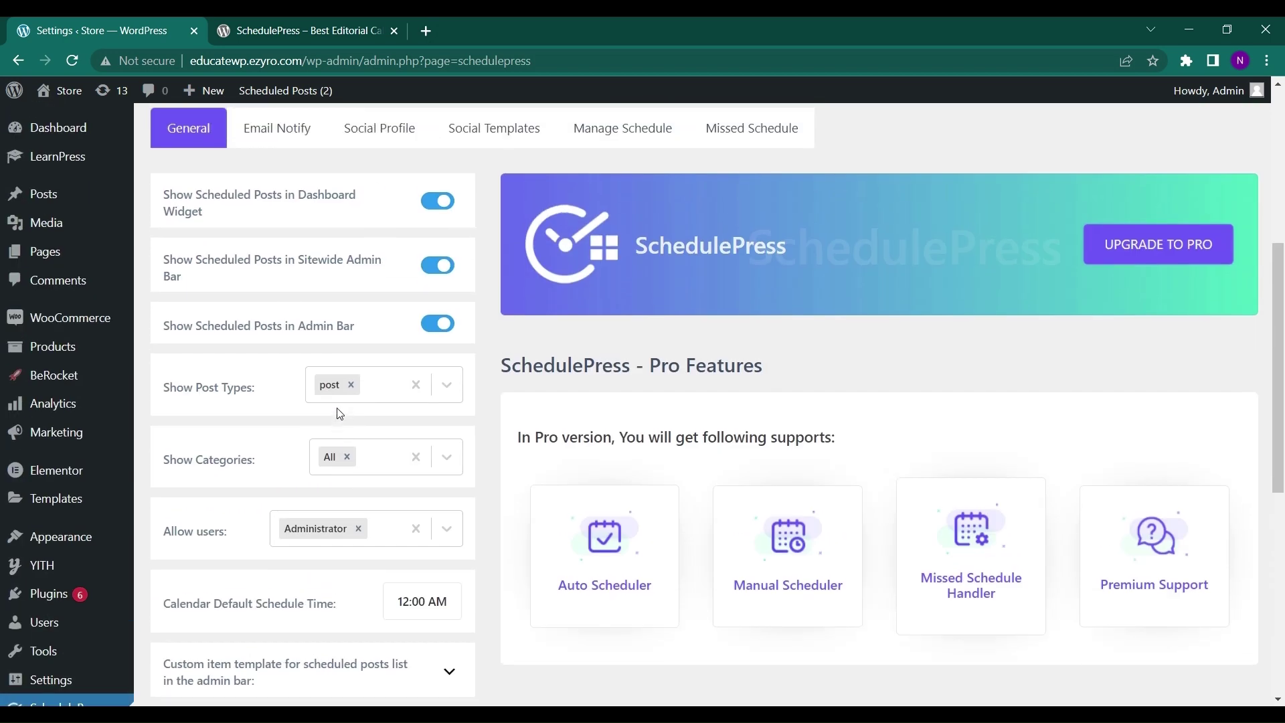
pyautogui.scroll(3, 339, 413)
pyautogui.click(221, 17)
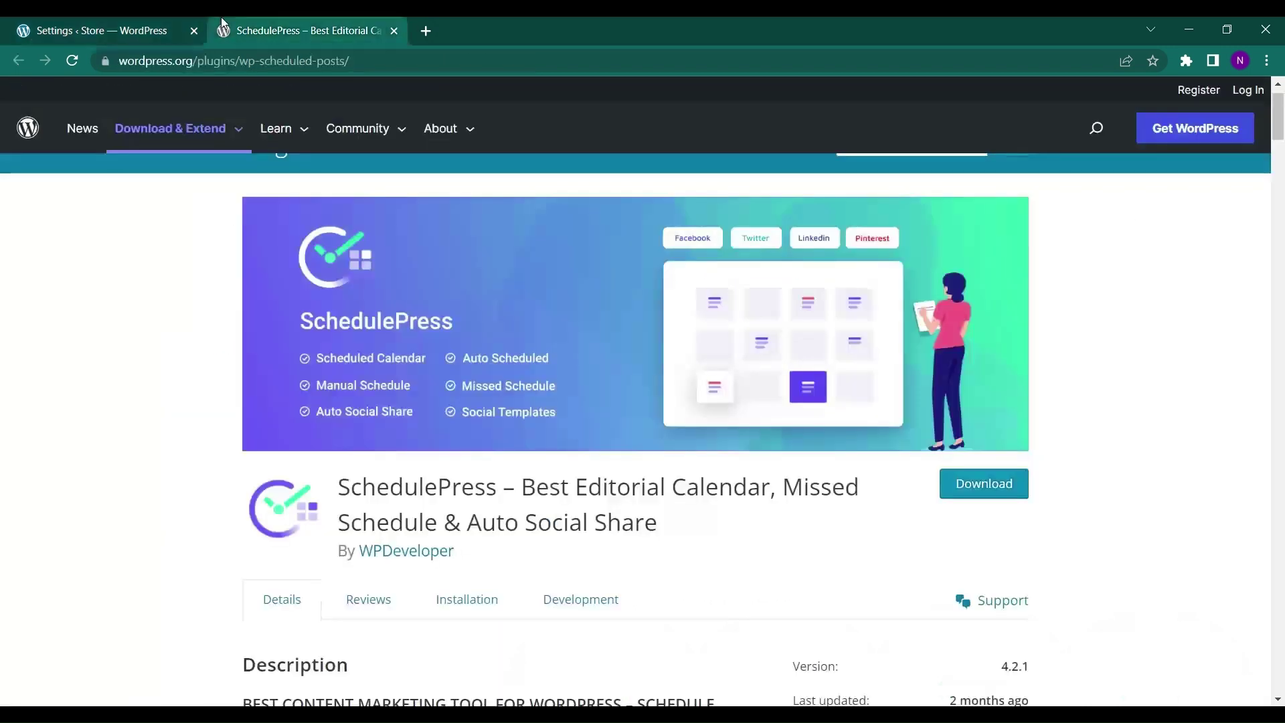